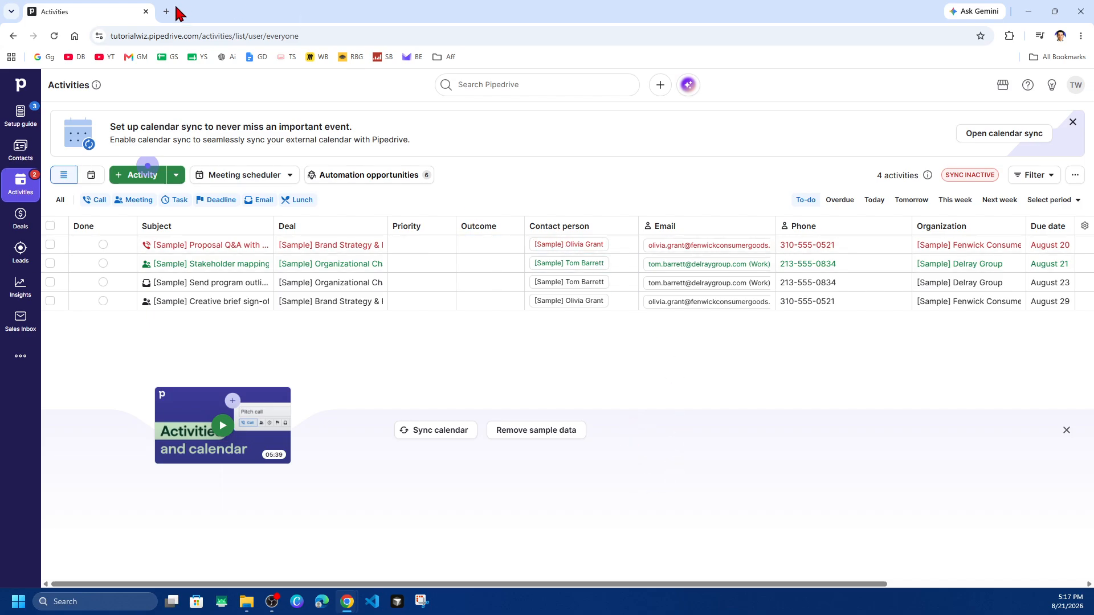
# Step: Create a new automation from the Automations tool and choose an event trigger as its start
pyautogui.click(1075, 87)
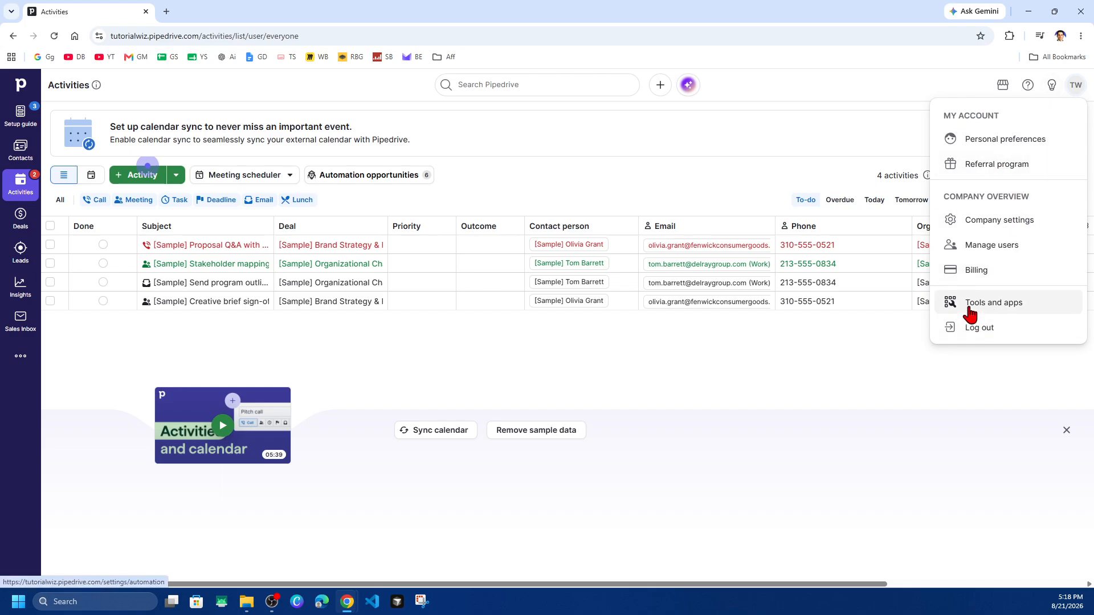
pyautogui.click(978, 311)
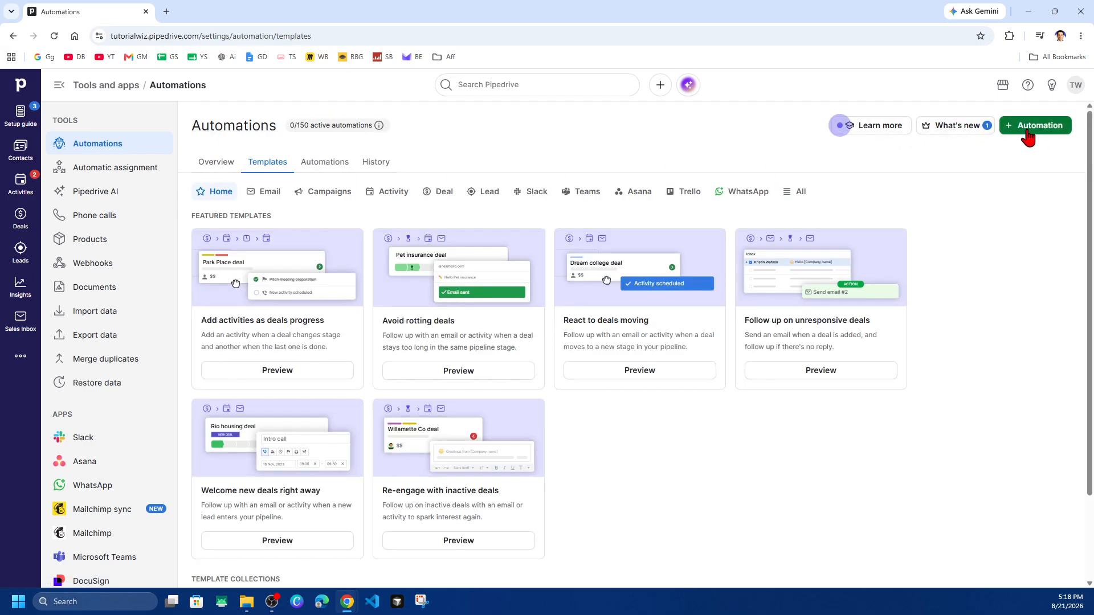
pyautogui.click(1028, 138)
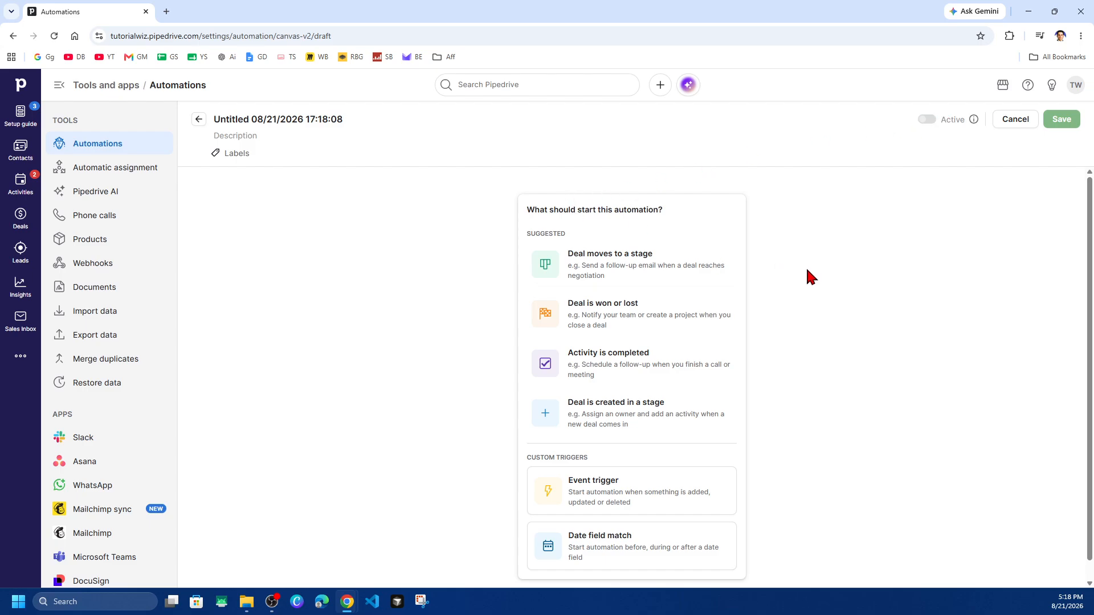
pyautogui.click(633, 498)
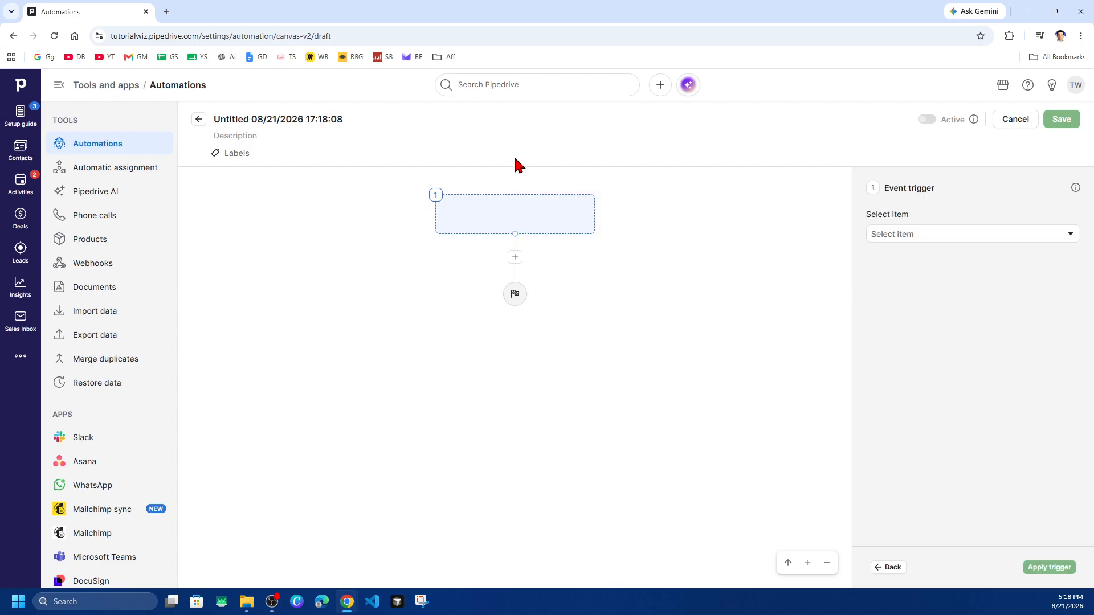
# Step: Rename the automation as "Name"
pyautogui.click(258, 120)
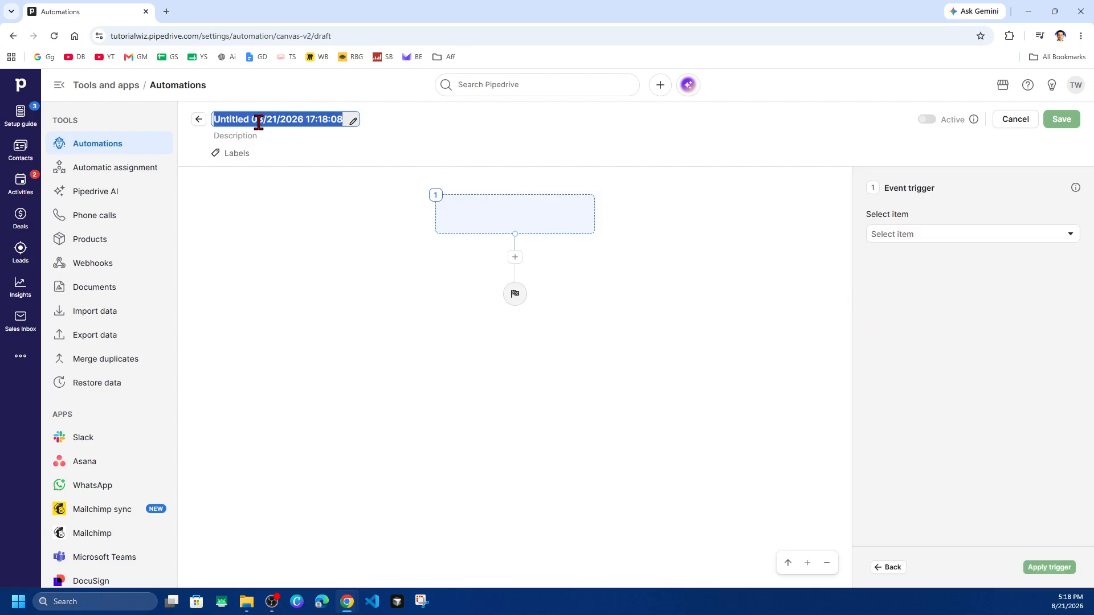
pyautogui.write('Name')
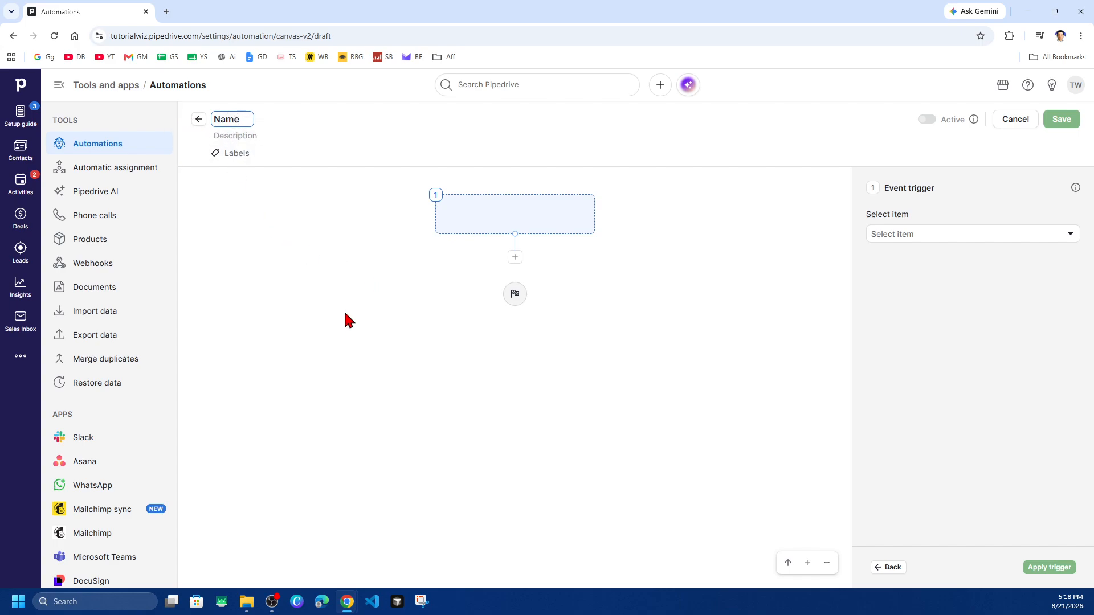
pyautogui.click(758, 220)
# Step: Configure the event trigger for an updated deal with Deal stage as the watched field, and apply it
pyautogui.click(947, 236)
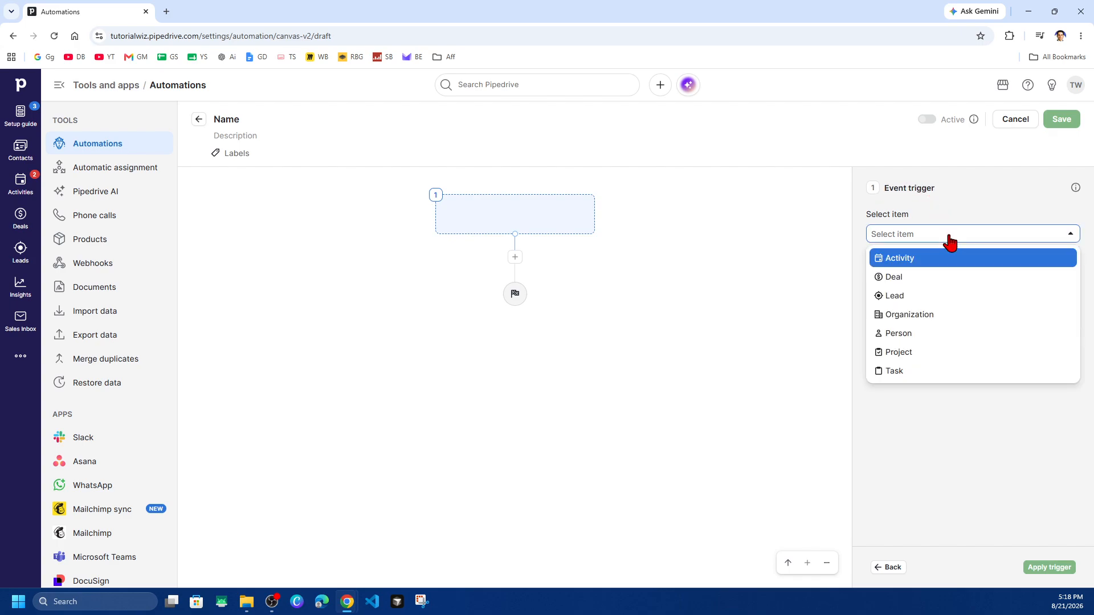
pyautogui.click(943, 279)
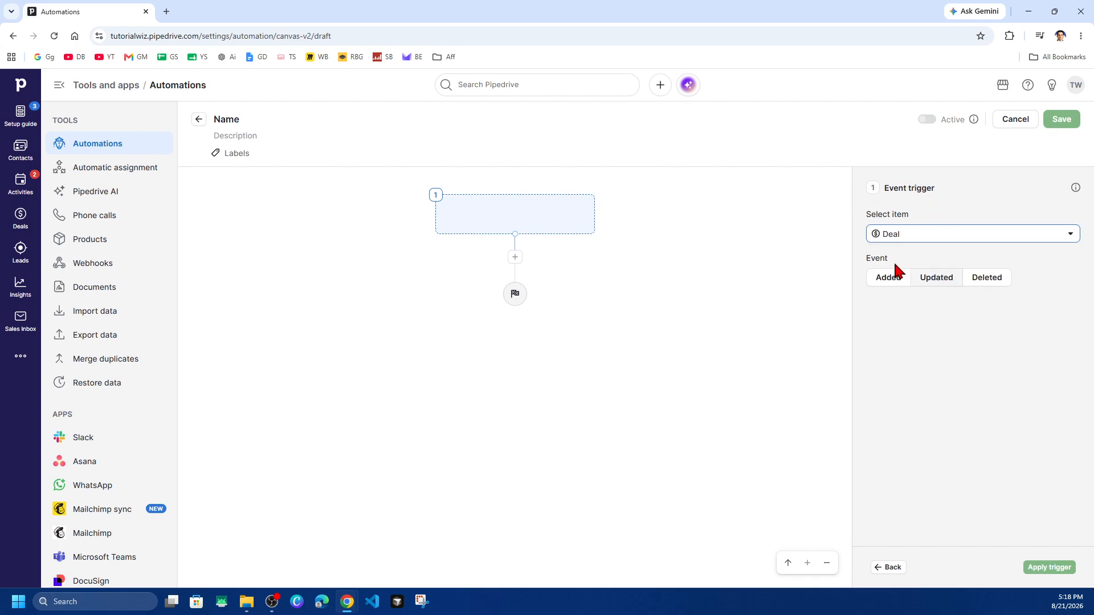
pyautogui.click(935, 280)
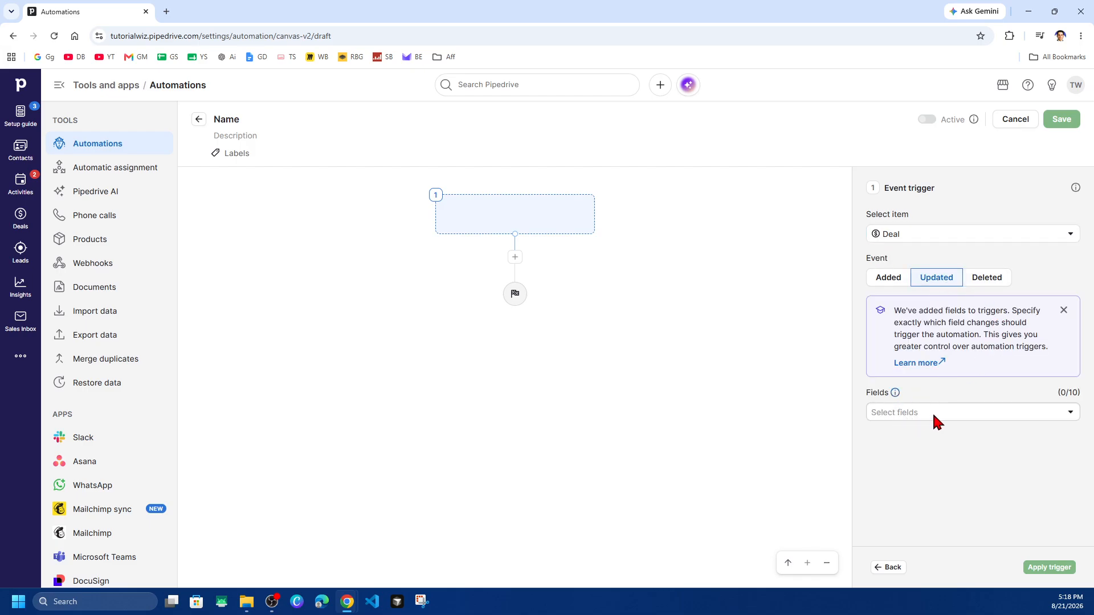
pyautogui.click(937, 414)
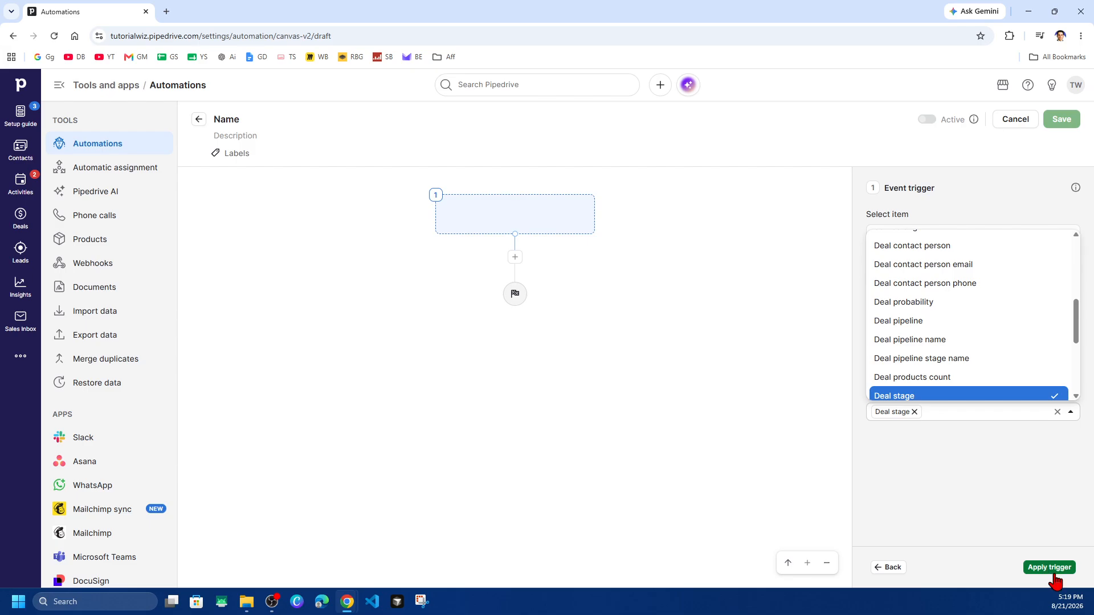
pyautogui.click(1051, 568)
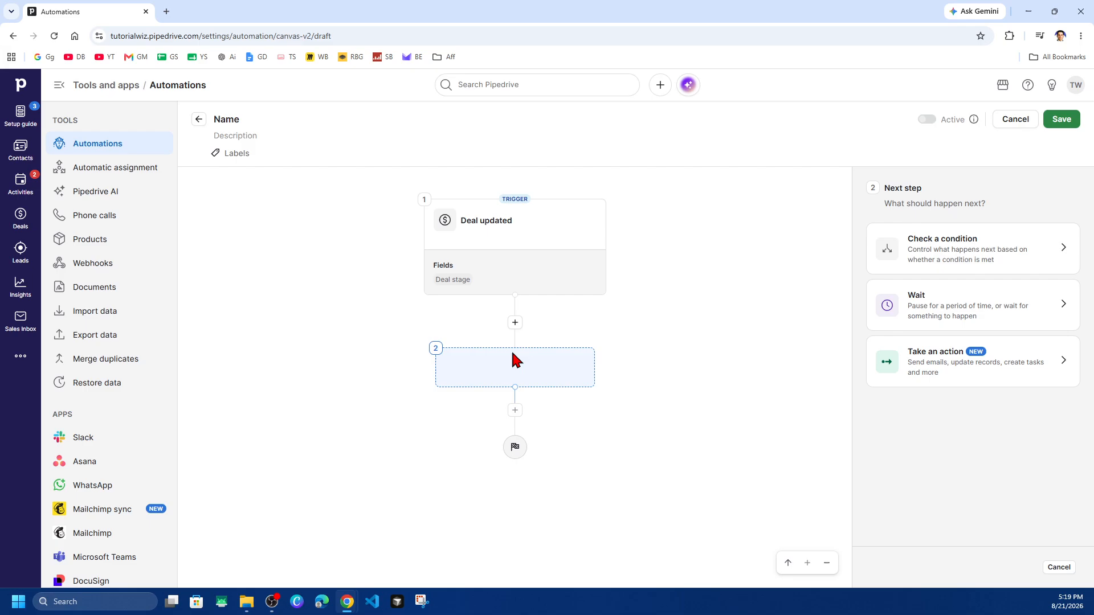
# Step: Choose an action as the automation's second step and open the email connection settings offered for Send email
pyautogui.click(960, 376)
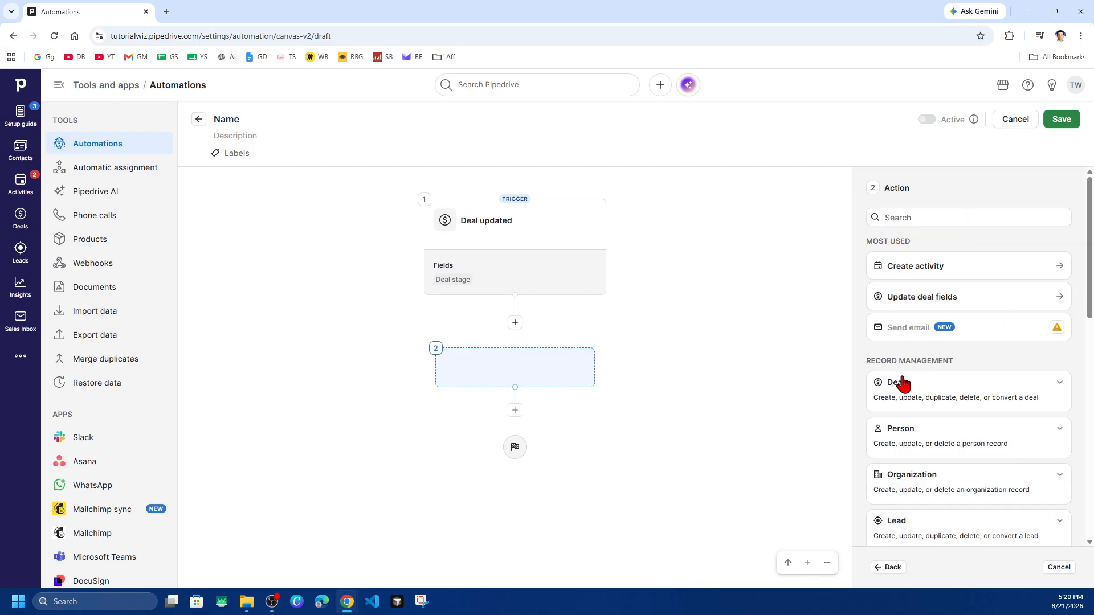
pyautogui.click(1057, 328)
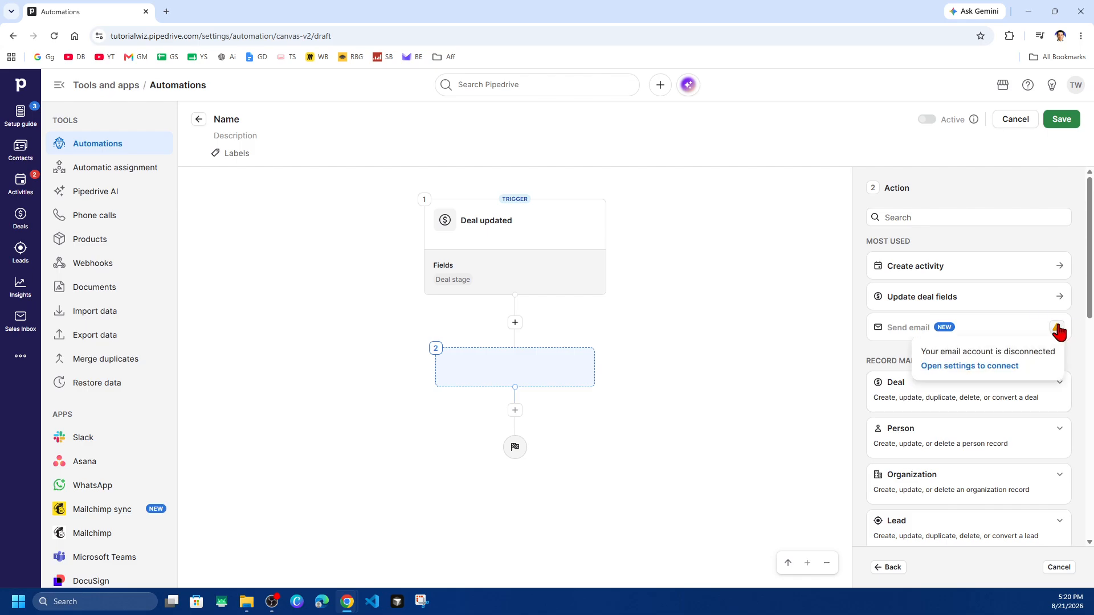
pyautogui.click(990, 366)
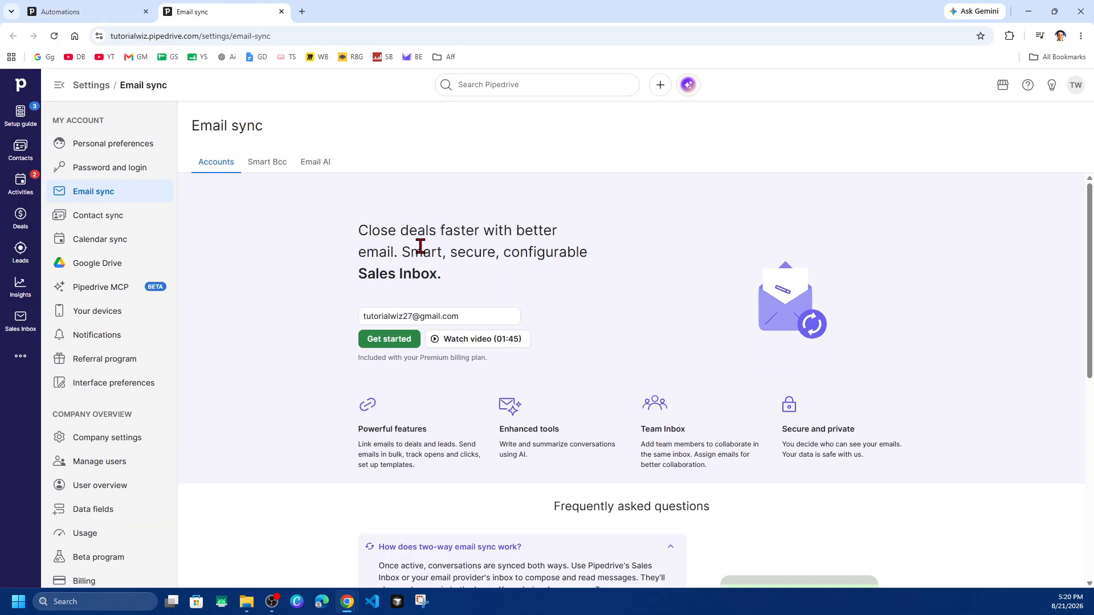
# Step: Connect the Google email account to Pipedrive, granting all the requested email permissions
pyautogui.click(389, 342)
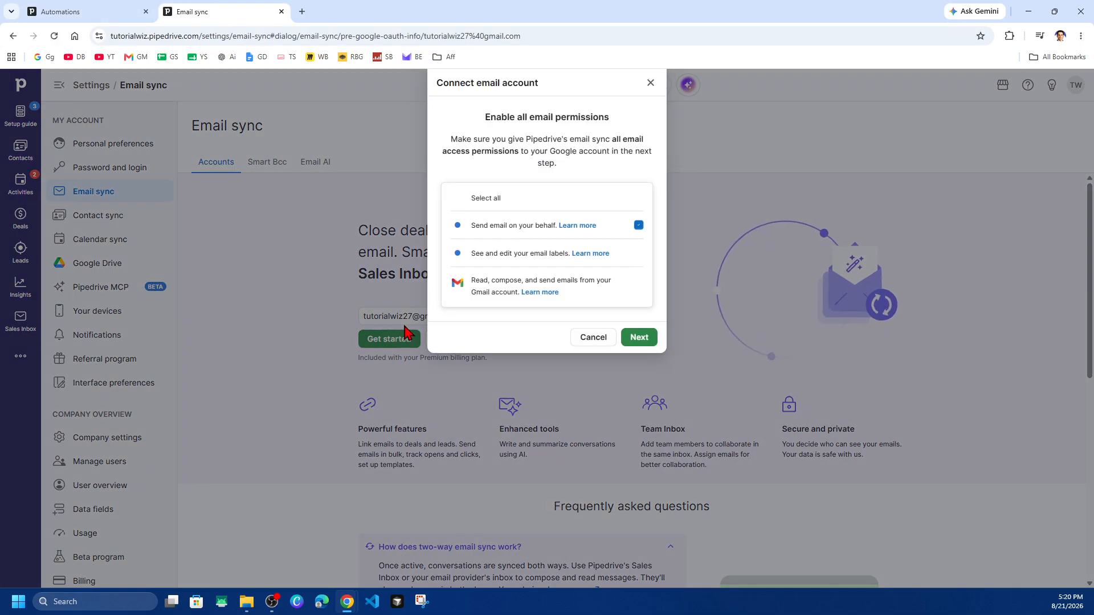
pyautogui.click(641, 339)
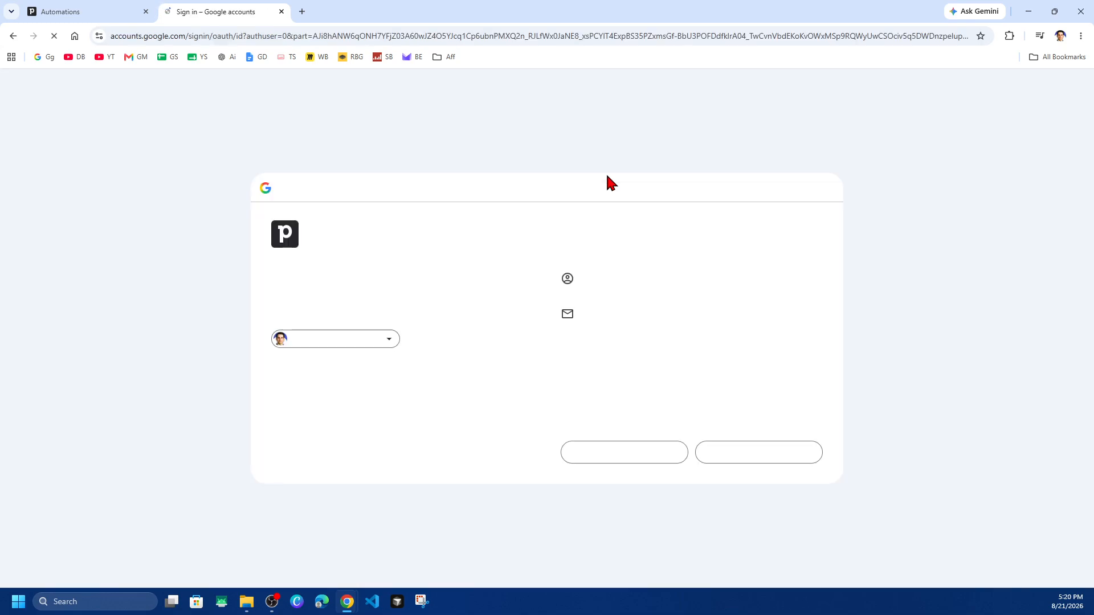
pyautogui.click(799, 441)
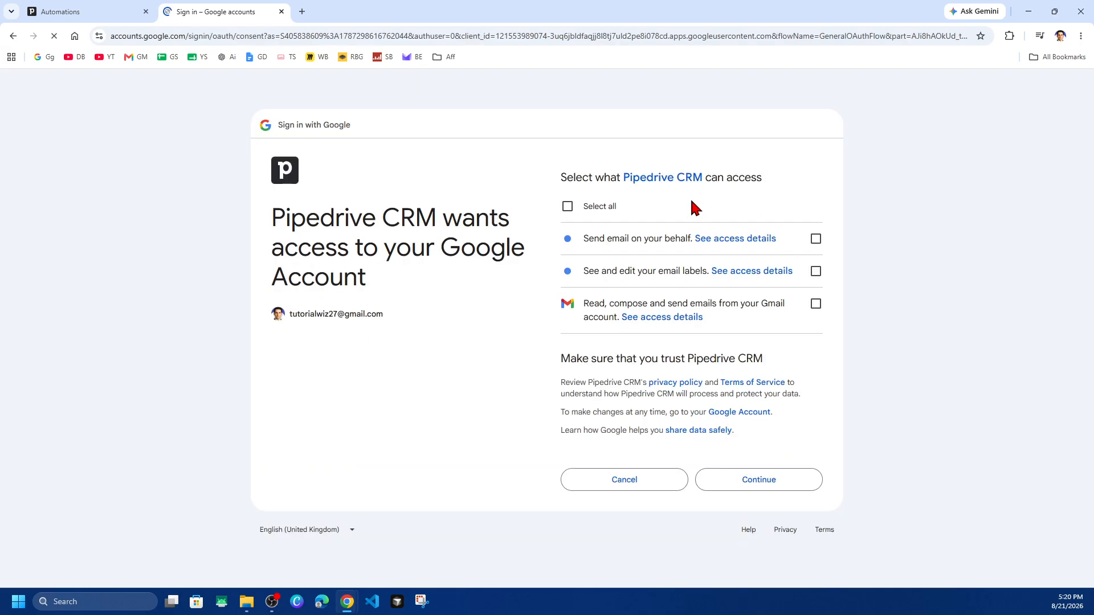
pyautogui.click(567, 207)
pyautogui.click(765, 479)
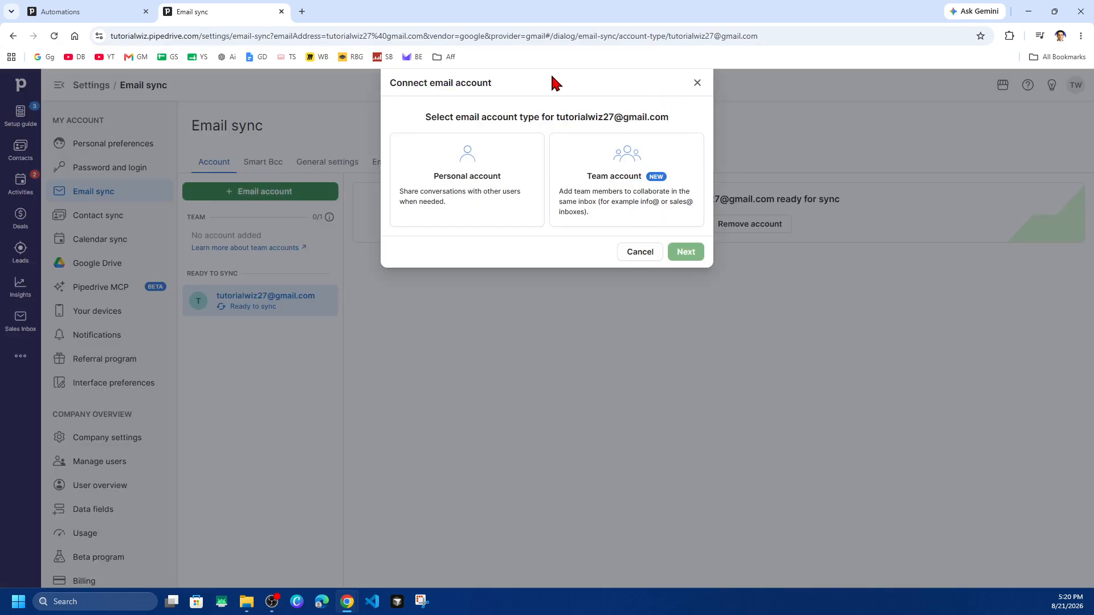
# Step: Set the connected email up as a Personal account and start its sync
pyautogui.moveTo(471, 119); pyautogui.dragTo(540, 117)
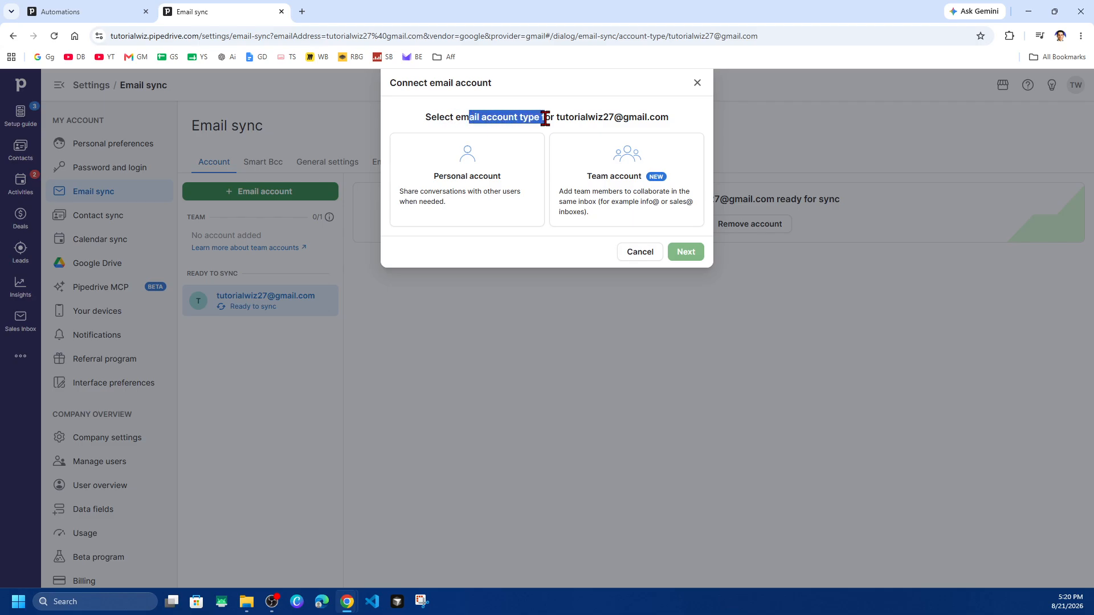
pyautogui.click(498, 183)
pyautogui.click(683, 252)
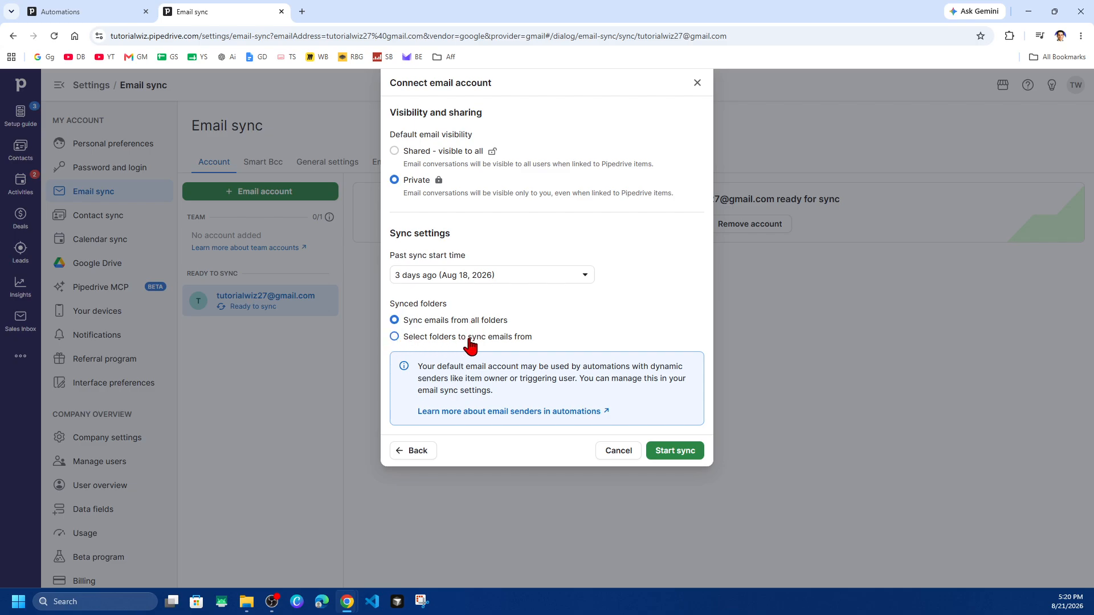
pyautogui.click(686, 453)
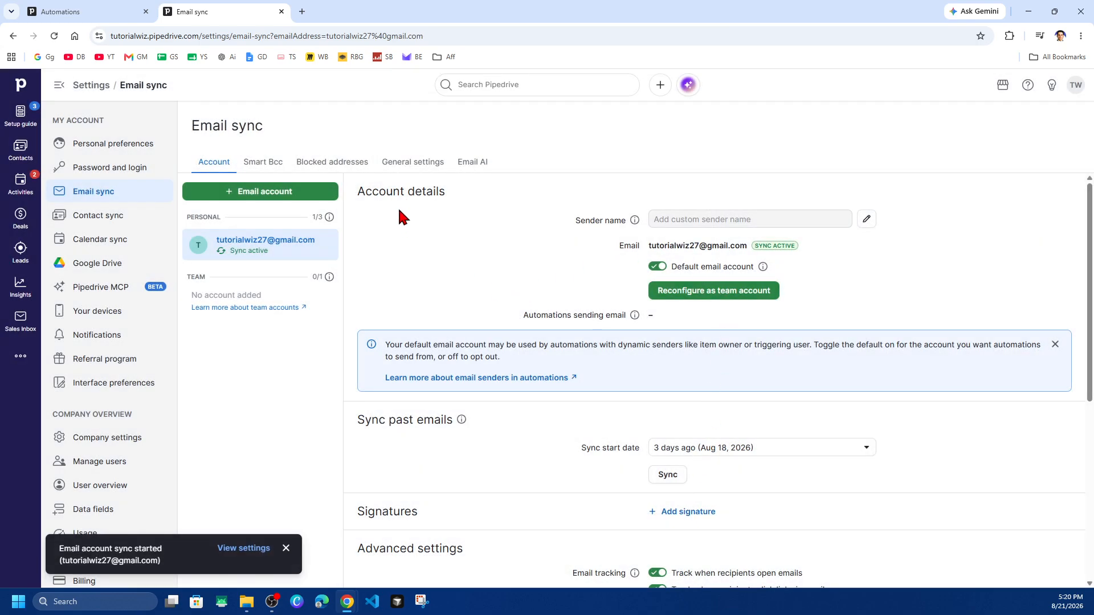
# Step: Close the email sync page, reload the automation draft and choose Send email as the second step's action
pyautogui.click(282, 11)
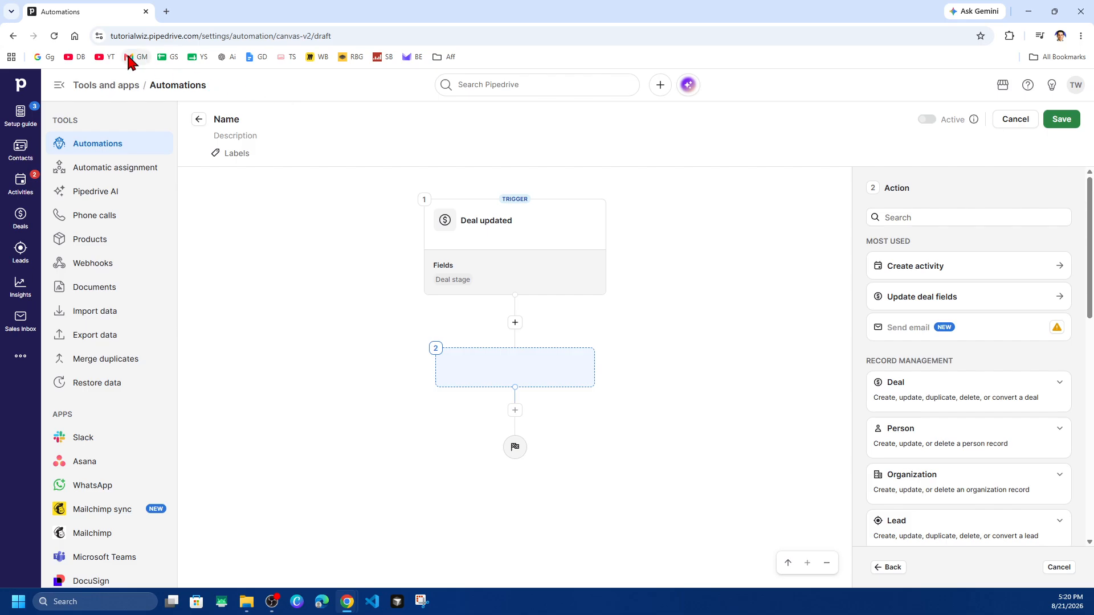
pyautogui.click(55, 36)
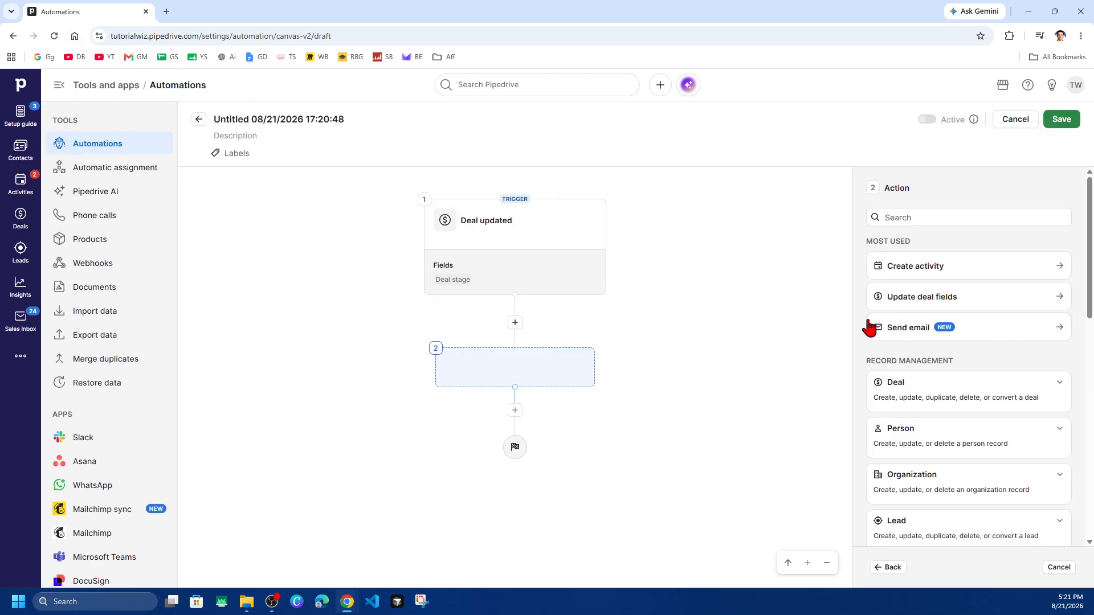
pyautogui.click(954, 333)
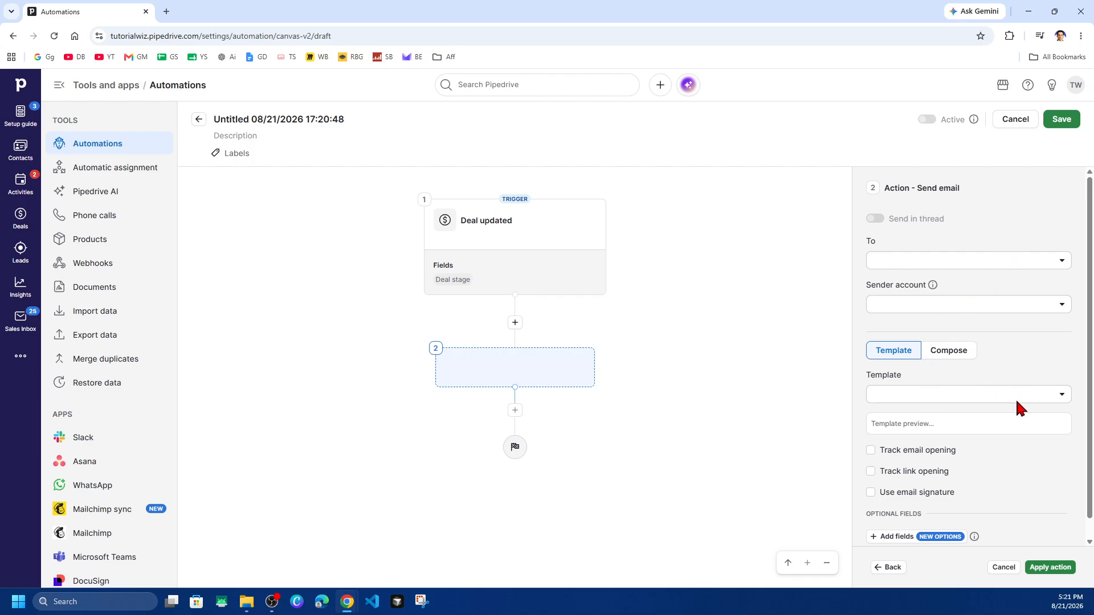
# Step: Review the email action's recipient options and set the sender account to the connected Gmail address
pyautogui.scroll(-1, 1009, 459)
pyautogui.scroll(1, 1009, 459)
pyautogui.click(969, 261)
pyautogui.click(987, 227)
pyautogui.click(1063, 262)
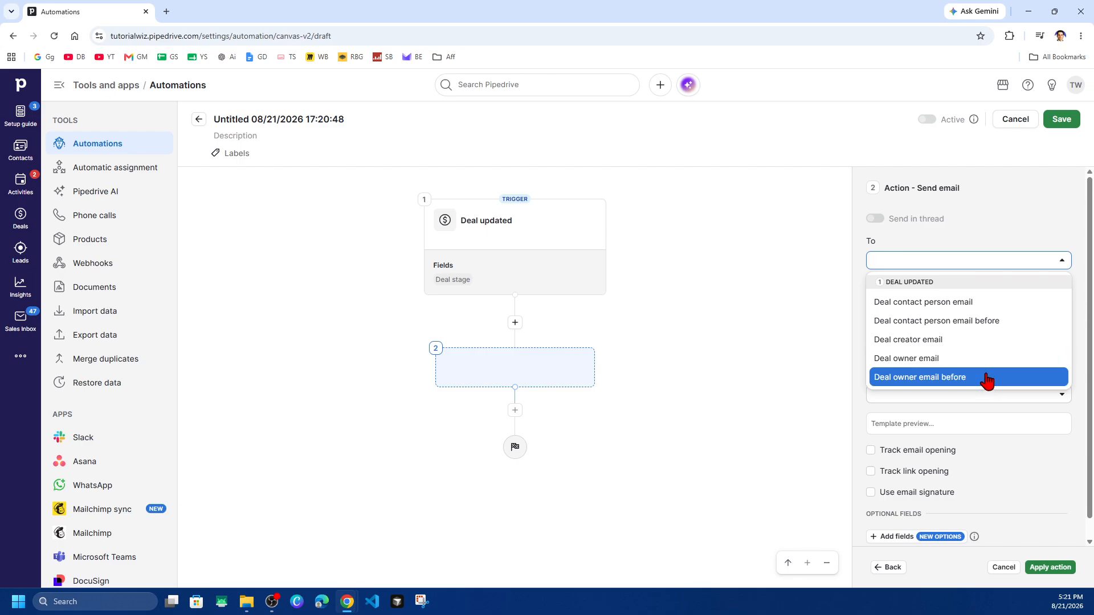
pyautogui.click(1054, 419)
pyautogui.click(1016, 305)
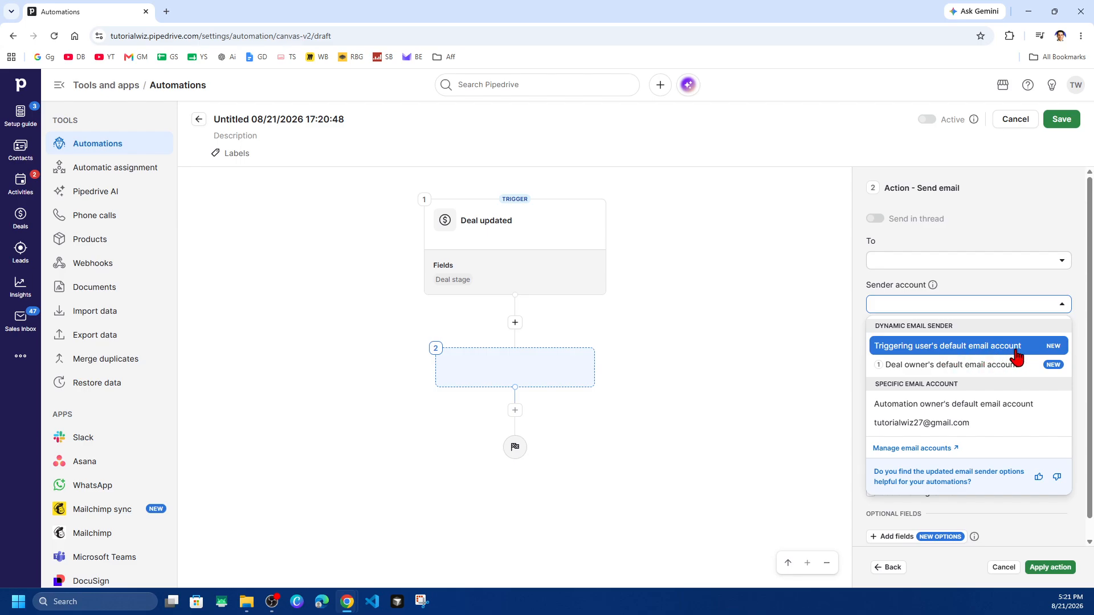
pyautogui.click(971, 422)
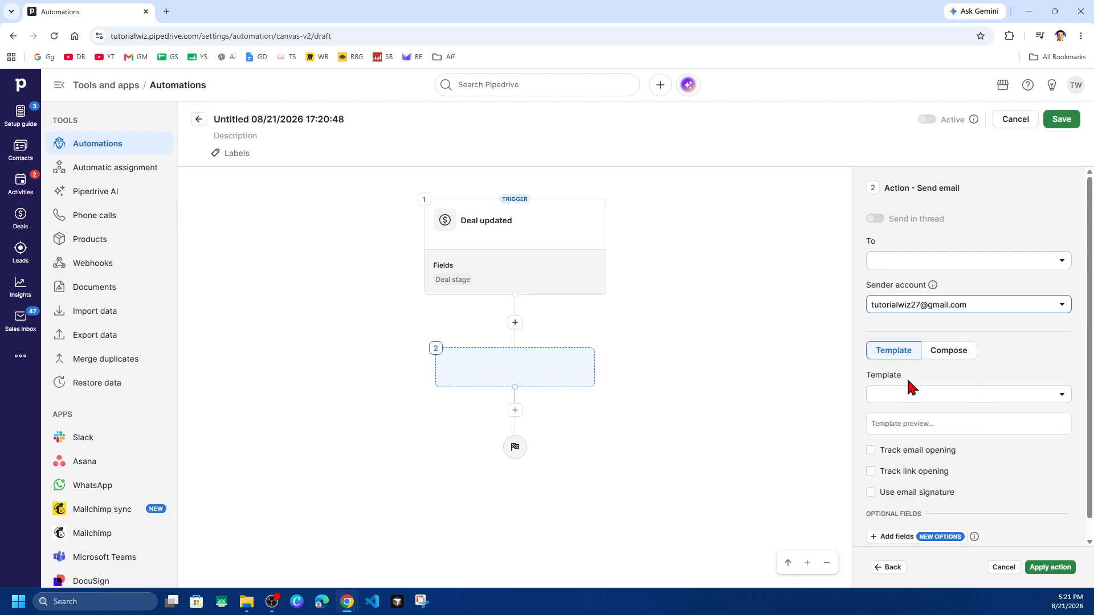
# Step: Compose an email with subject "Thanks for your interest" and a greeting, thanks, and a promise to discuss requirements and next steps shortly
pyautogui.click(951, 356)
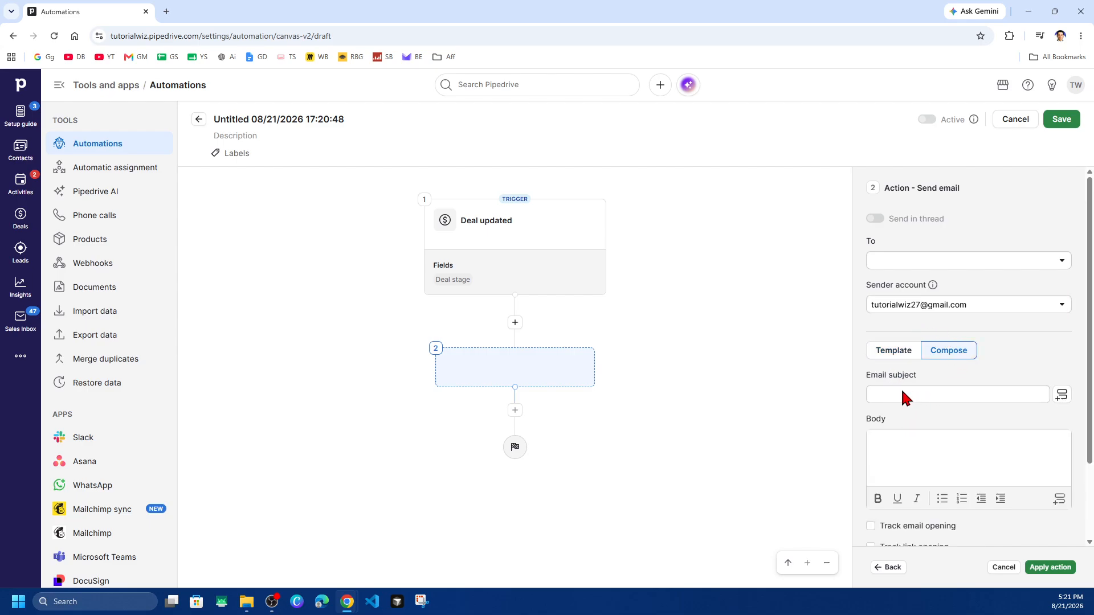
pyautogui.click(910, 401)
pyautogui.write('Thanks for your interest')
pyautogui.click(950, 451)
pyautogui.write('Hi,')
pyautogui.press('Return')
pyautogui.write("Thanks for your interest. We'll be in touch shortly to discuss your requirements and the next steps.")
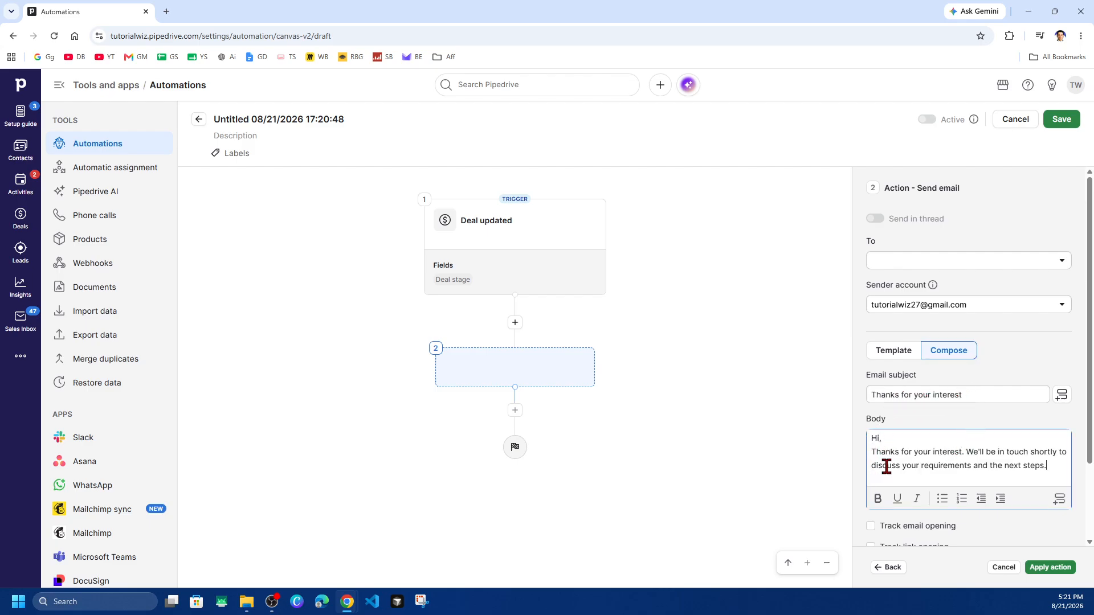
pyautogui.moveTo(980, 453); pyautogui.dragTo(1054, 479)
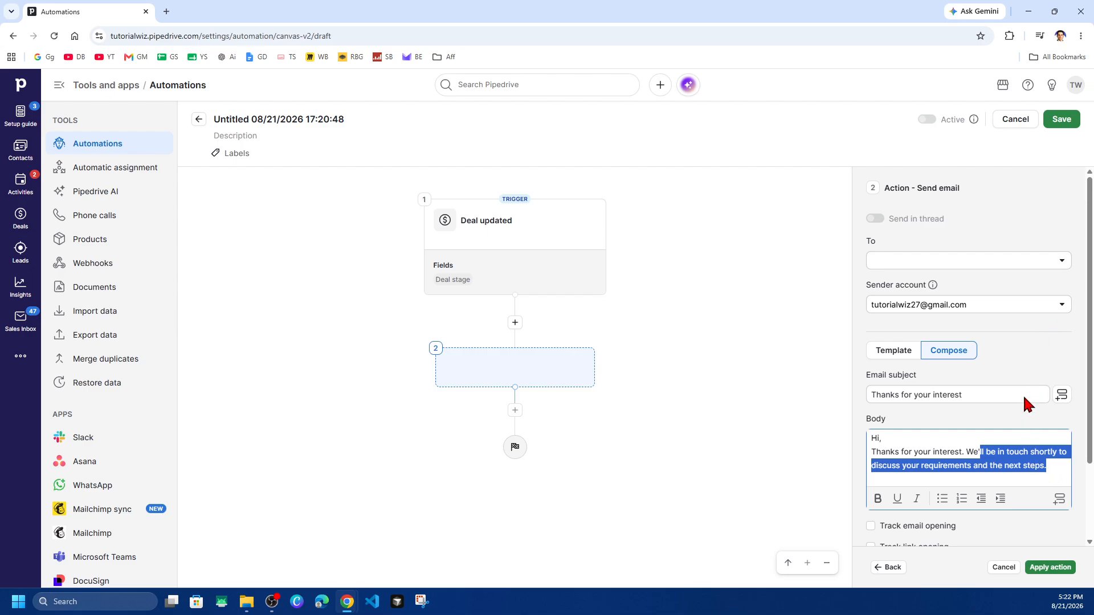
# Step: Enable tracking of email opening and link opening without an email signature, and try to apply the action
pyautogui.scroll(-2, 1034, 484)
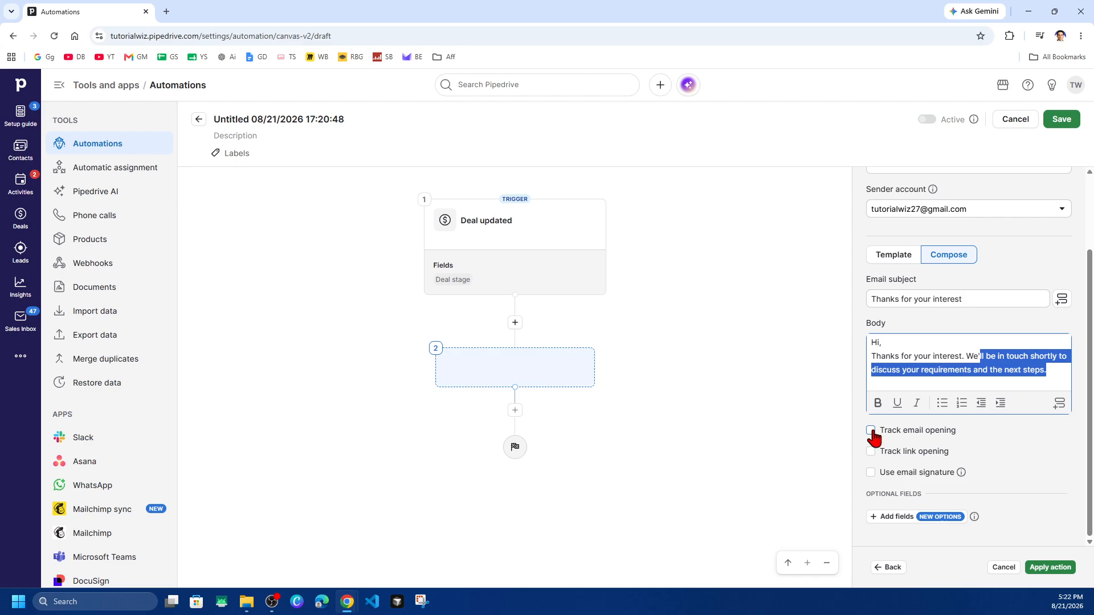
pyautogui.click(871, 432)
pyautogui.click(871, 452)
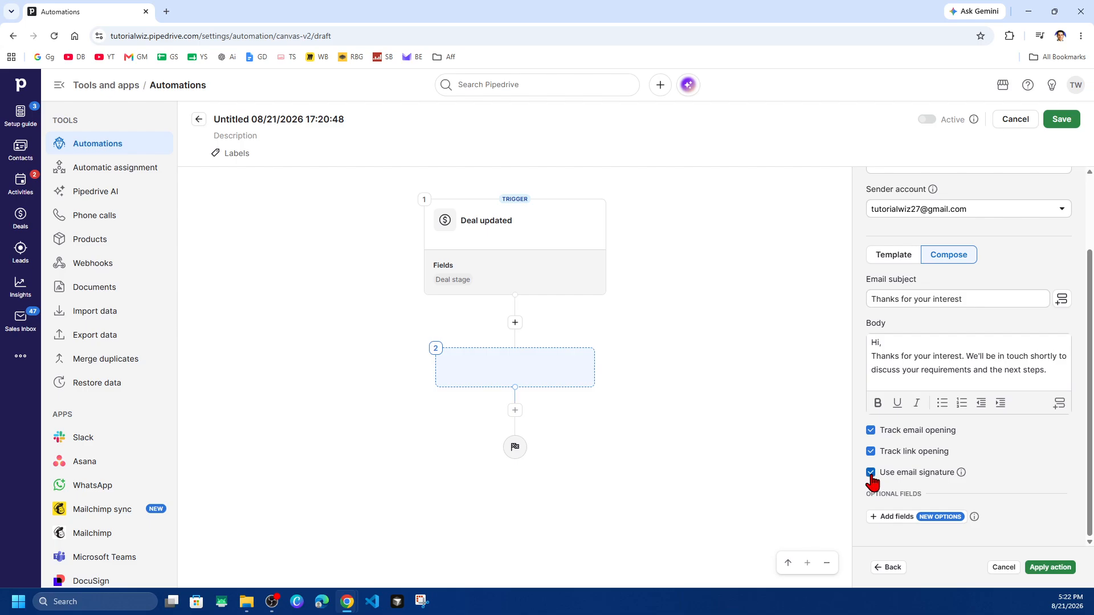
pyautogui.click(871, 473)
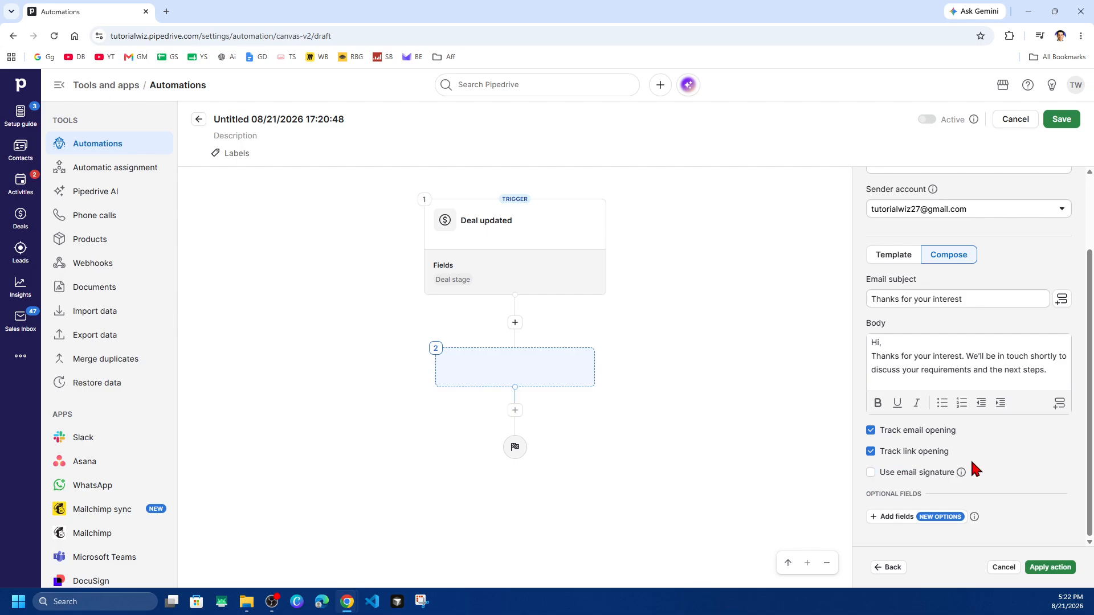
pyautogui.click(1050, 567)
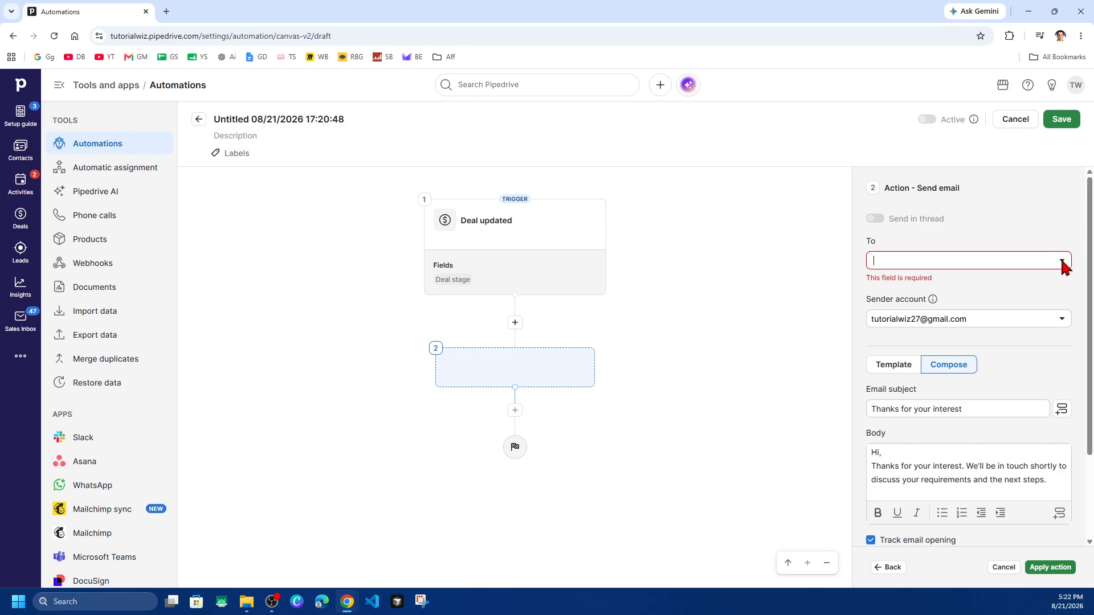
# Step: Set the email's recipient to Deal contact person email
pyautogui.click(1063, 263)
pyautogui.click(971, 304)
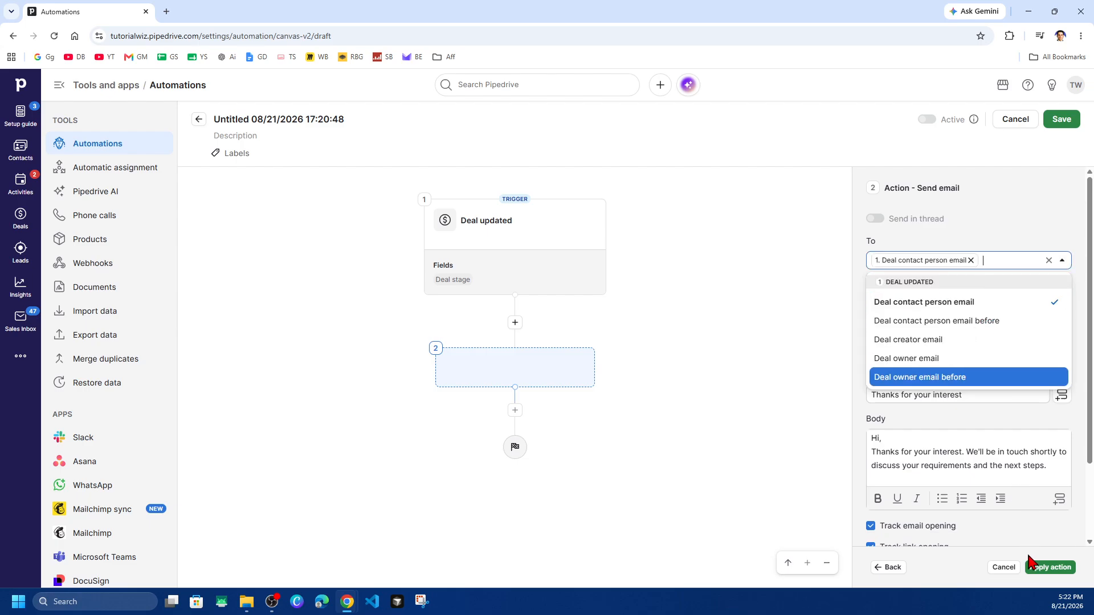
# Step: Apply the configured Send email action to the automation
pyautogui.click(1050, 568)
pyautogui.scroll(2, 691, 443)
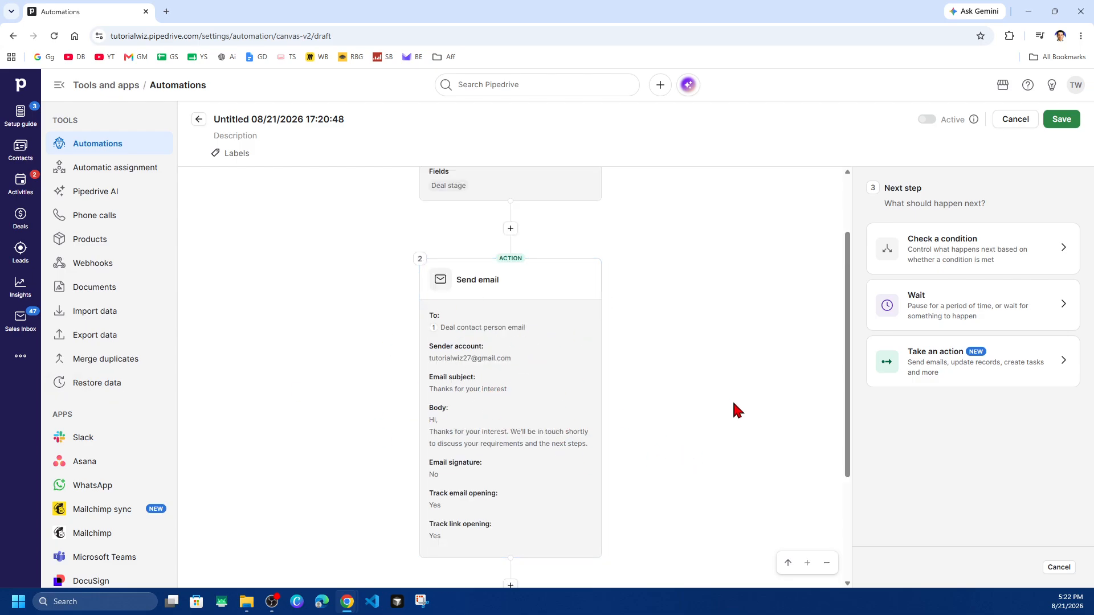
pyautogui.scroll(2, 735, 421)
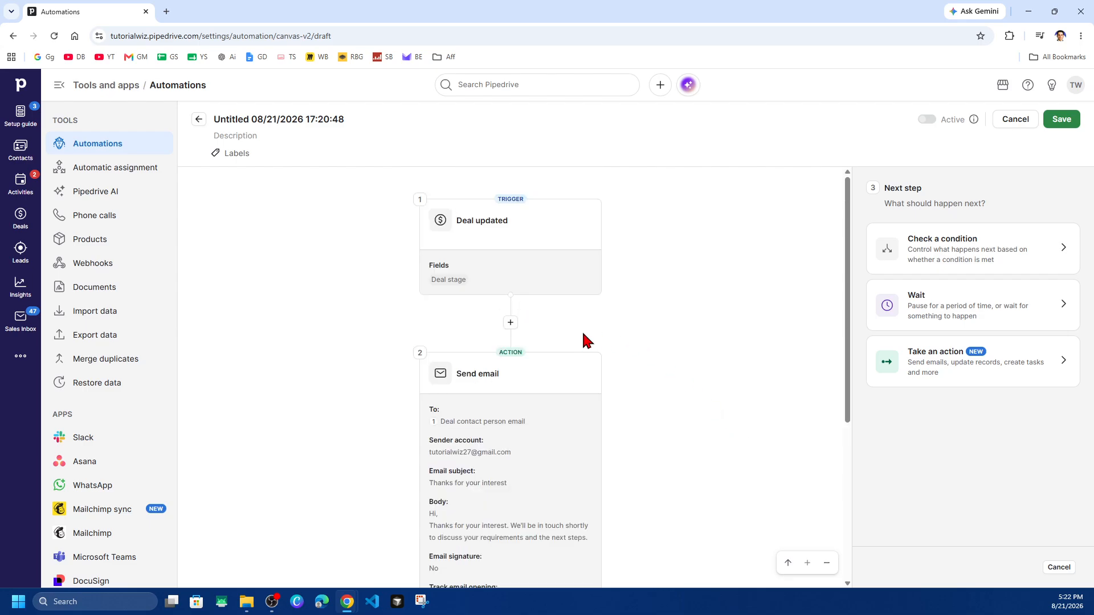
# Step: Insert a 1 day delay between the Deal updated trigger and the Send email action
pyautogui.click(510, 329)
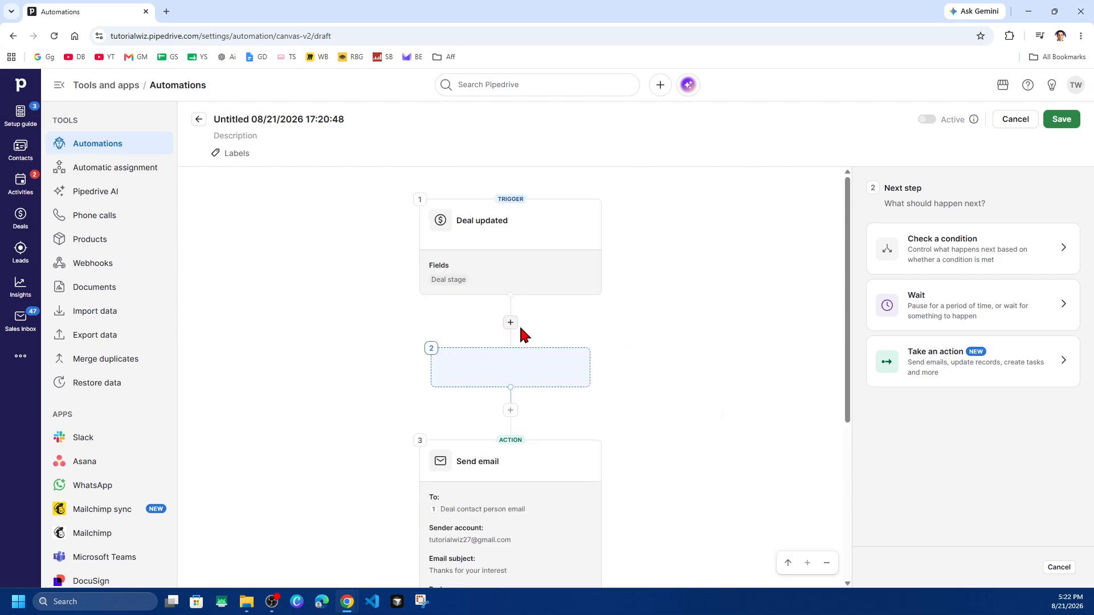
pyautogui.click(926, 314)
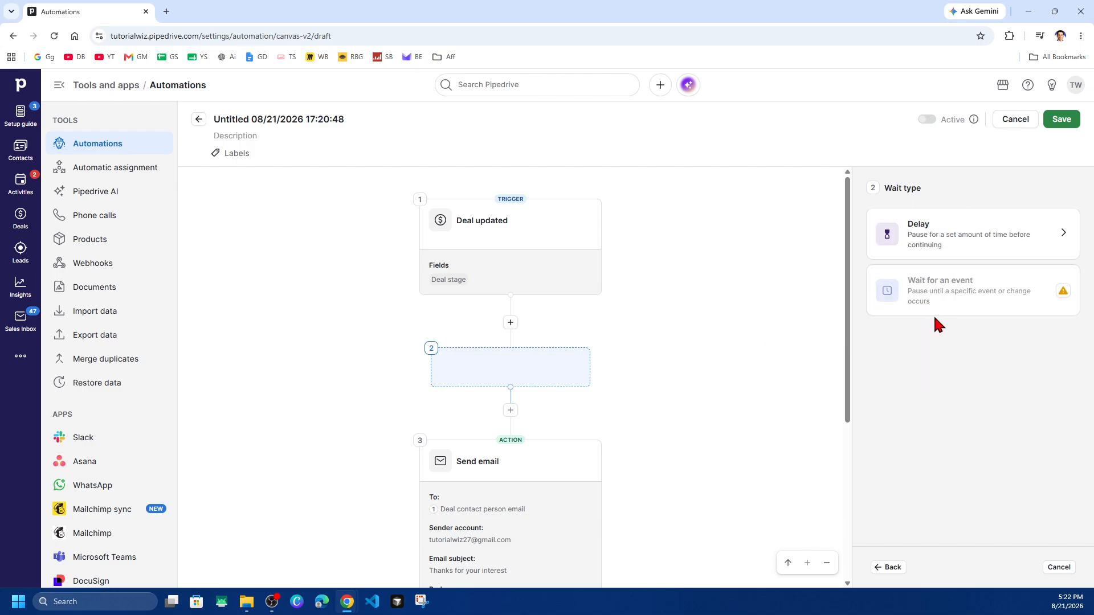
pyautogui.click(963, 233)
pyautogui.click(1067, 222)
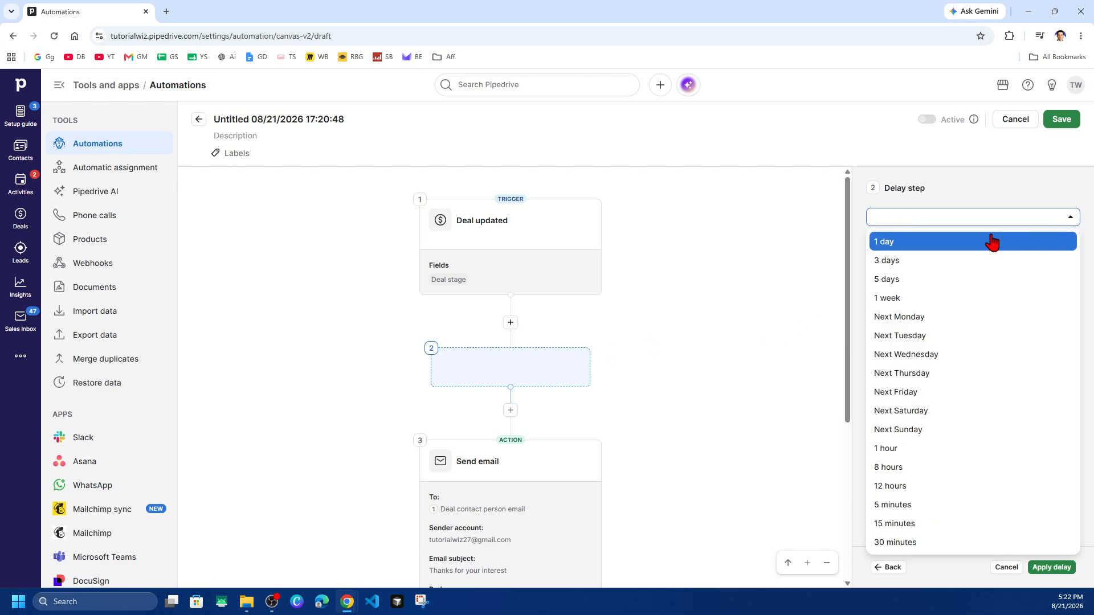
pyautogui.click(945, 243)
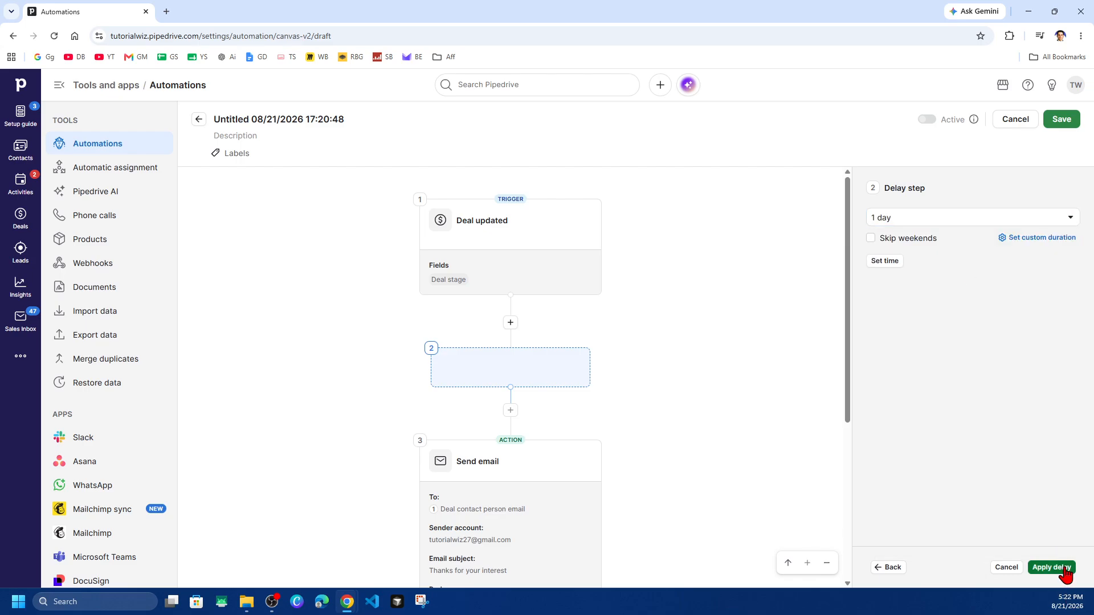
pyautogui.click(1051, 567)
# Step: Add a 3 days delay after the Send email action at the end of the flow
pyautogui.scroll(-5, 870, 393)
pyautogui.moveTo(635, 398)
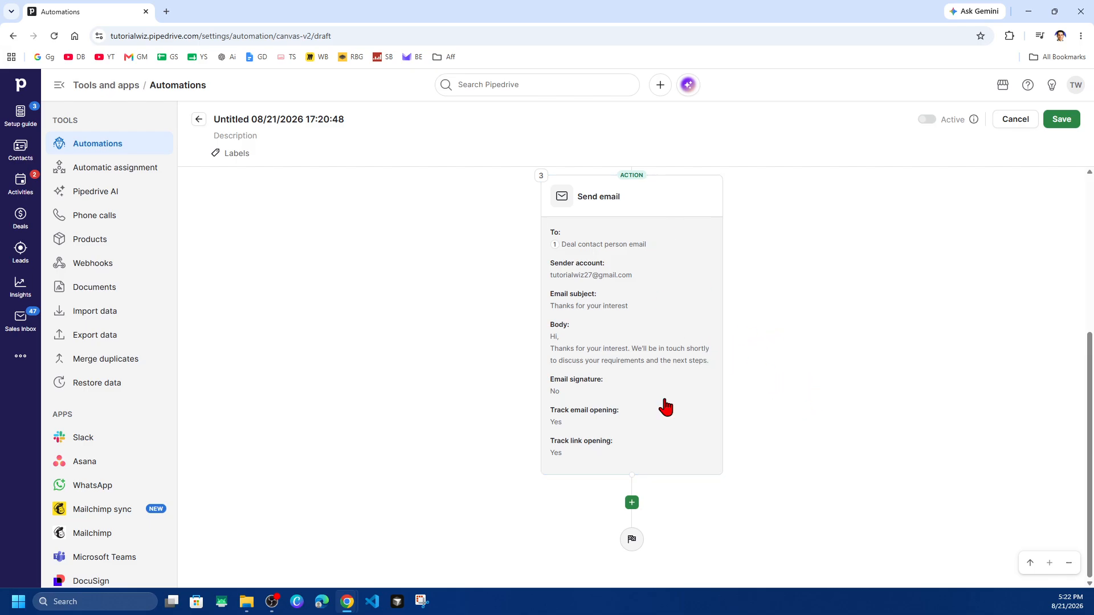
pyautogui.scroll(3, 803, 359)
pyautogui.scroll(-3, 665, 290)
pyautogui.click(631, 502)
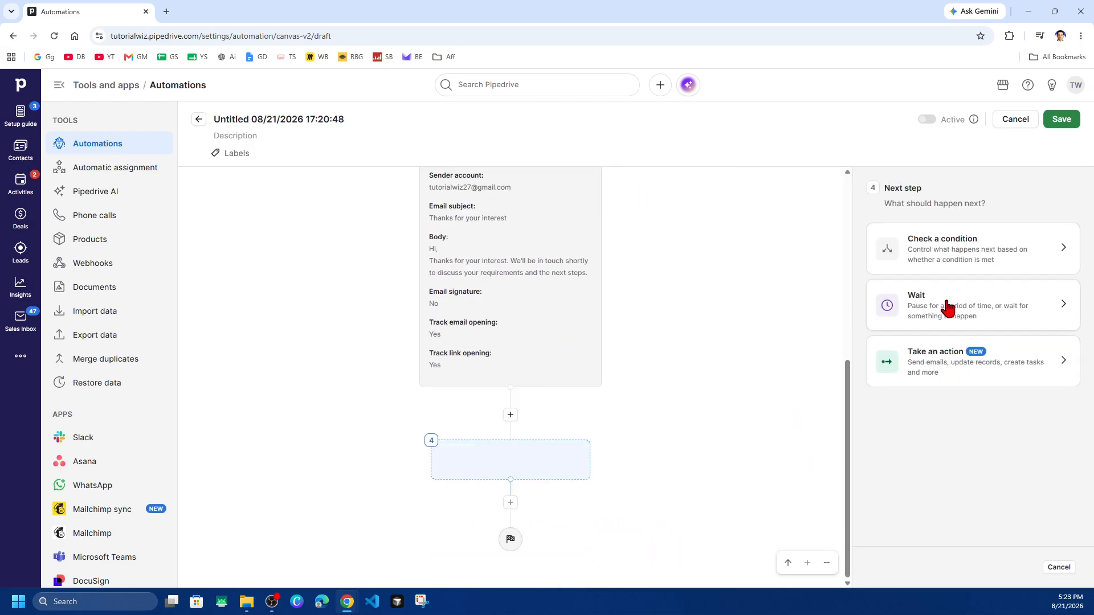
pyautogui.click(946, 308)
pyautogui.click(979, 235)
pyautogui.click(1033, 222)
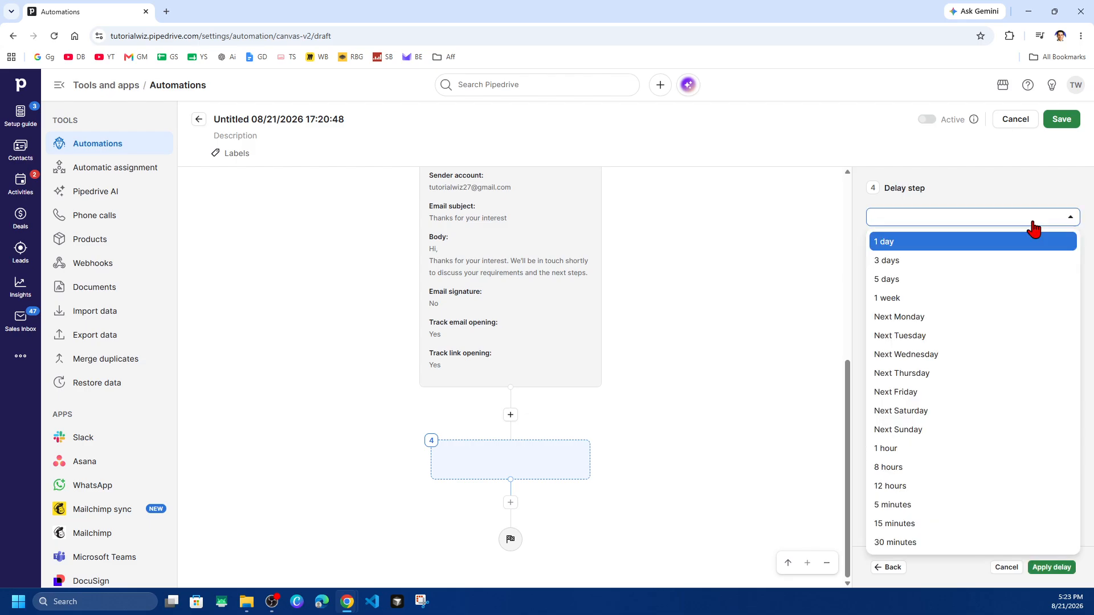
pyautogui.click(925, 263)
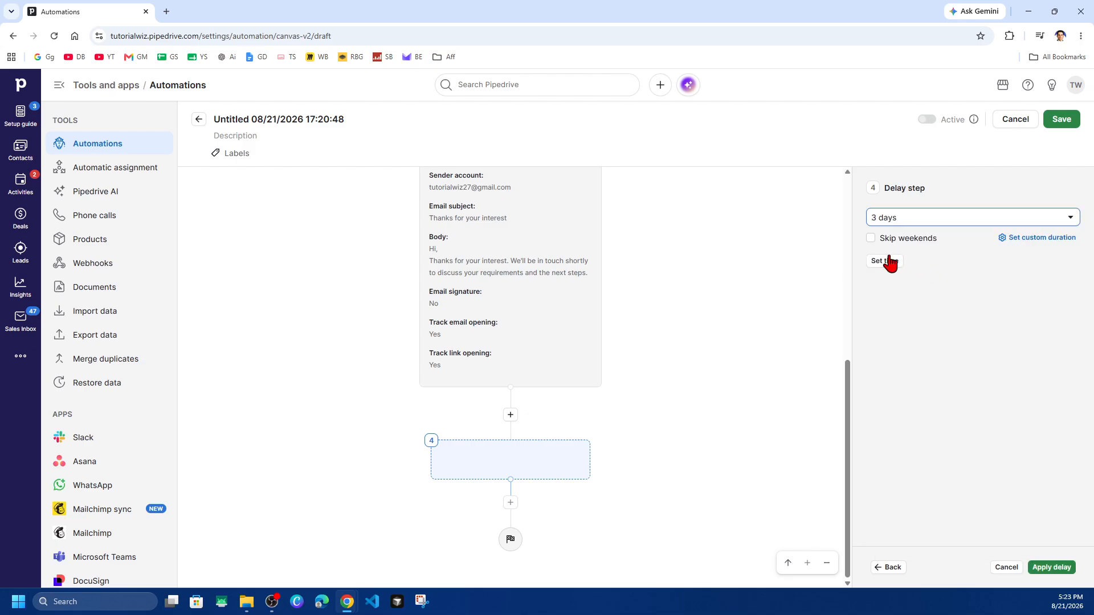
pyautogui.click(1051, 567)
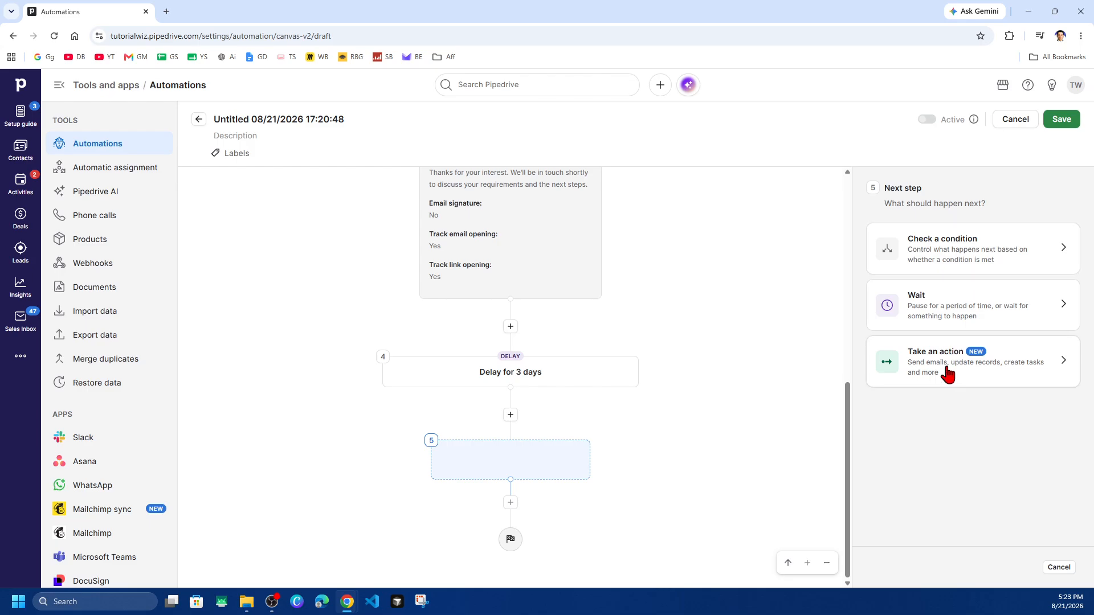
# Step: Add a Create activity action after the 3-day delay with subject "Follow up with new lead." and type Deadline
pyautogui.click(944, 371)
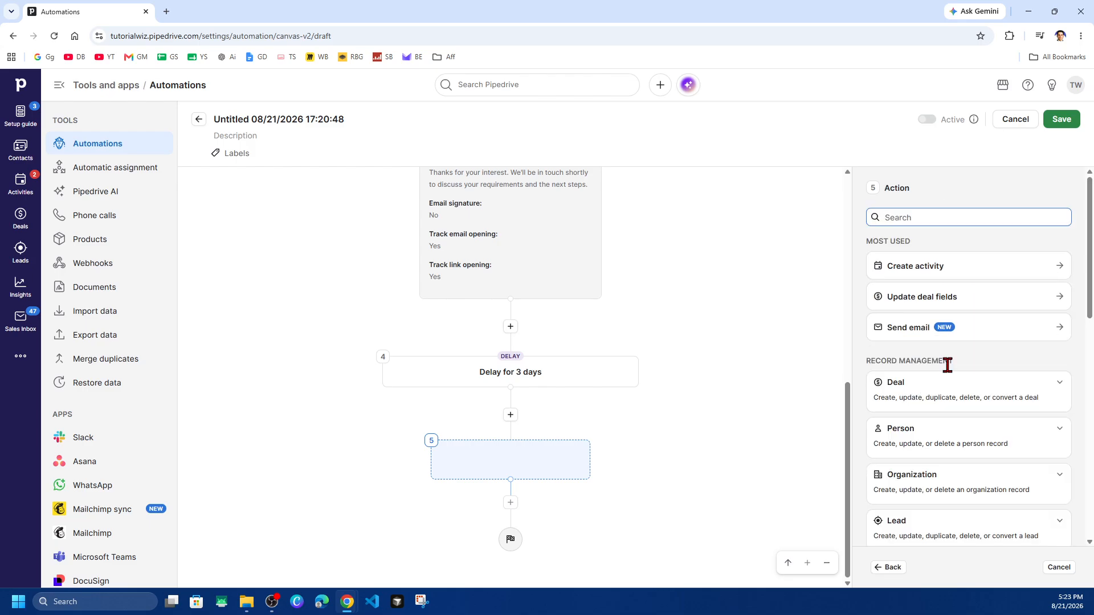
pyautogui.click(944, 272)
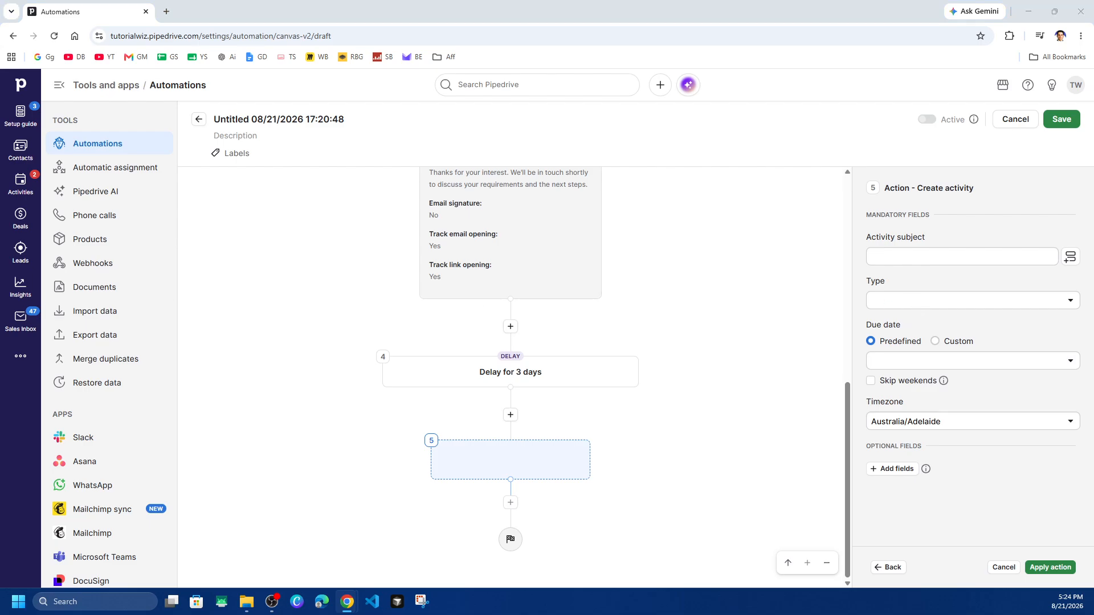
pyautogui.click(945, 254)
pyautogui.write('Follow up with new lead.')
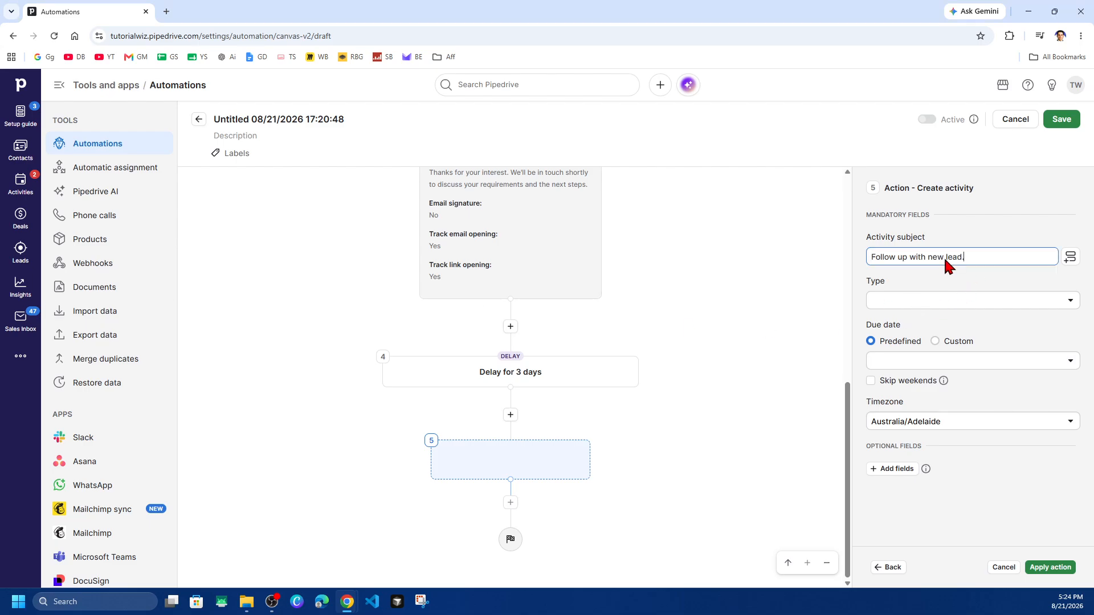
pyautogui.click(958, 301)
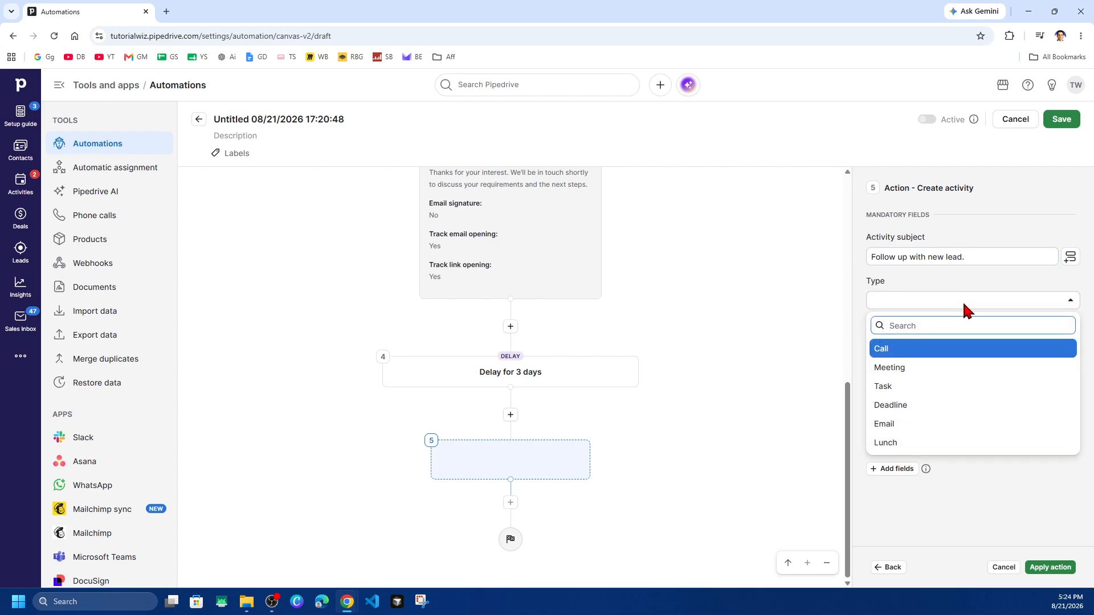
pyautogui.click(907, 405)
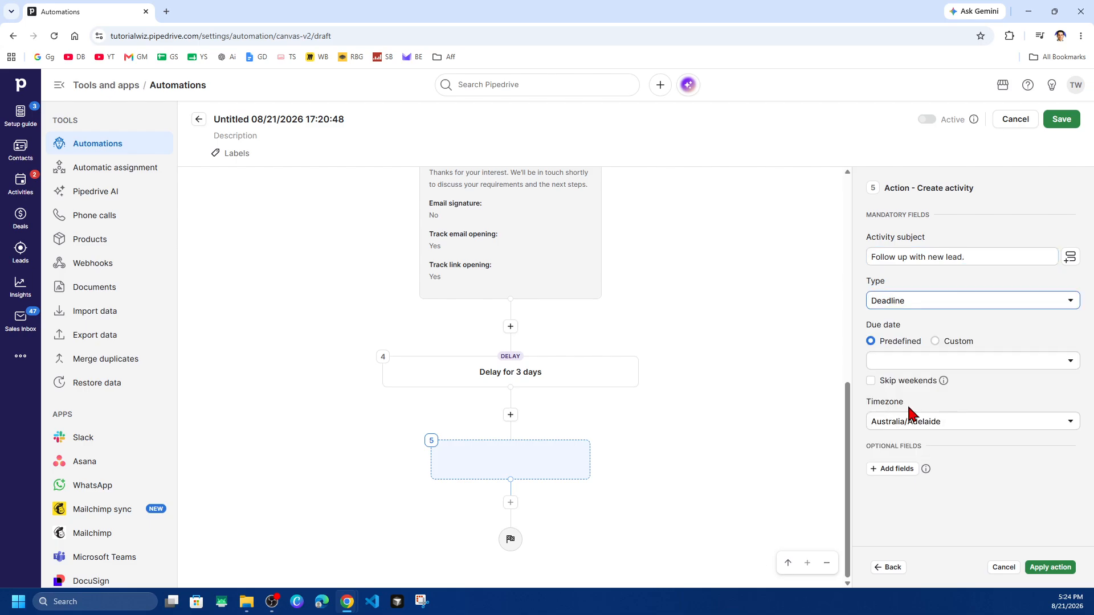
# Step: Give the activity a custom due date of 7 days that skips weekends, and apply the action
pyautogui.click(935, 342)
pyautogui.click(883, 363)
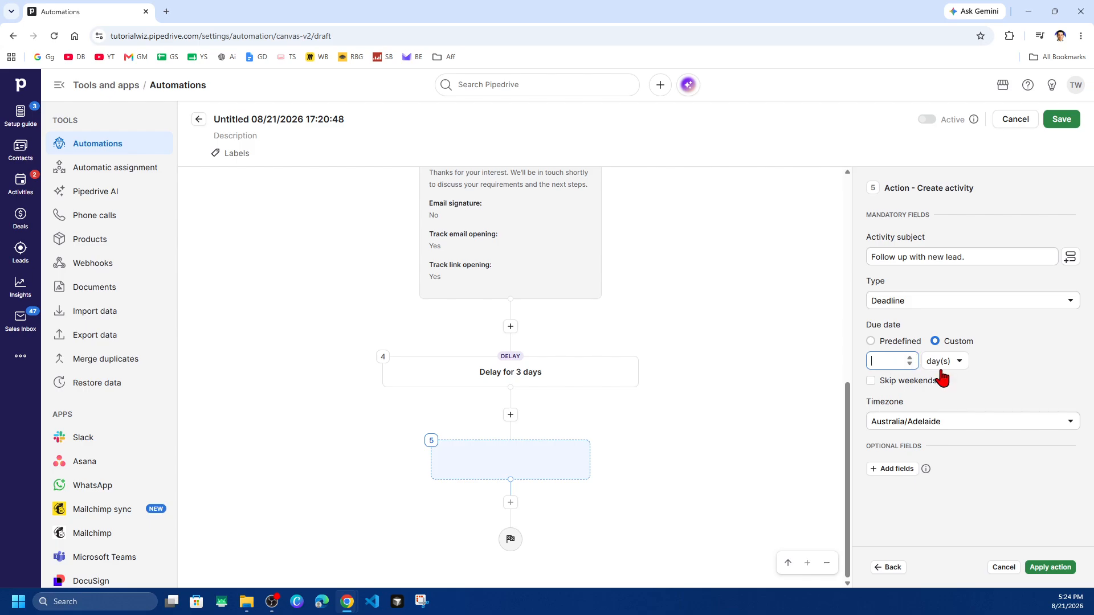
pyautogui.write('7')
pyautogui.click(871, 380)
pyautogui.click(1050, 568)
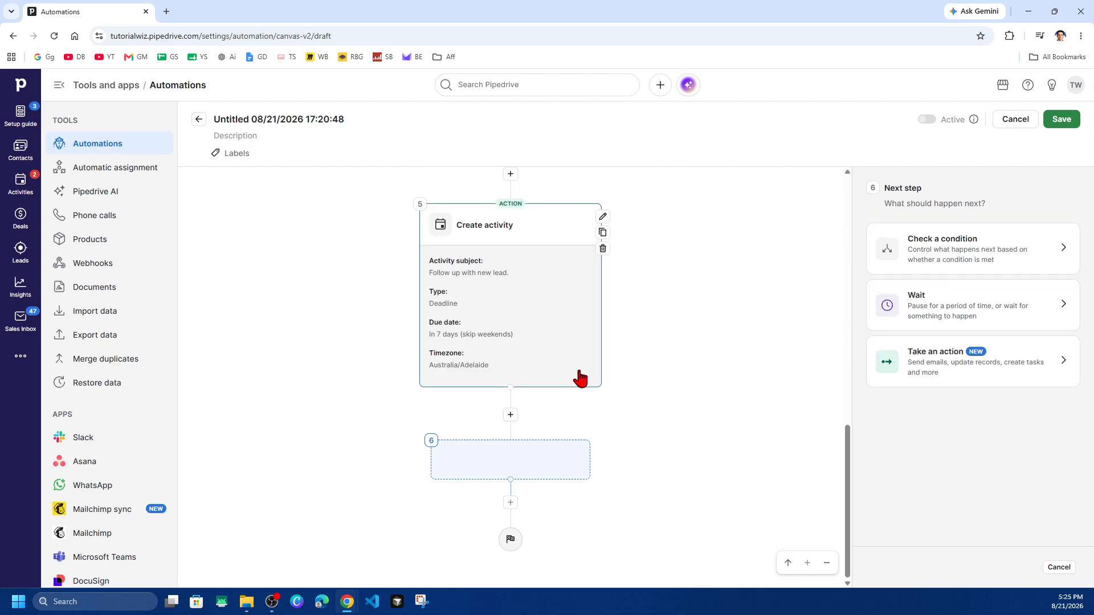
# Step: Review the automation's flow from trigger to last action and rename the automation as "Name"
pyautogui.scroll(15, 571, 332)
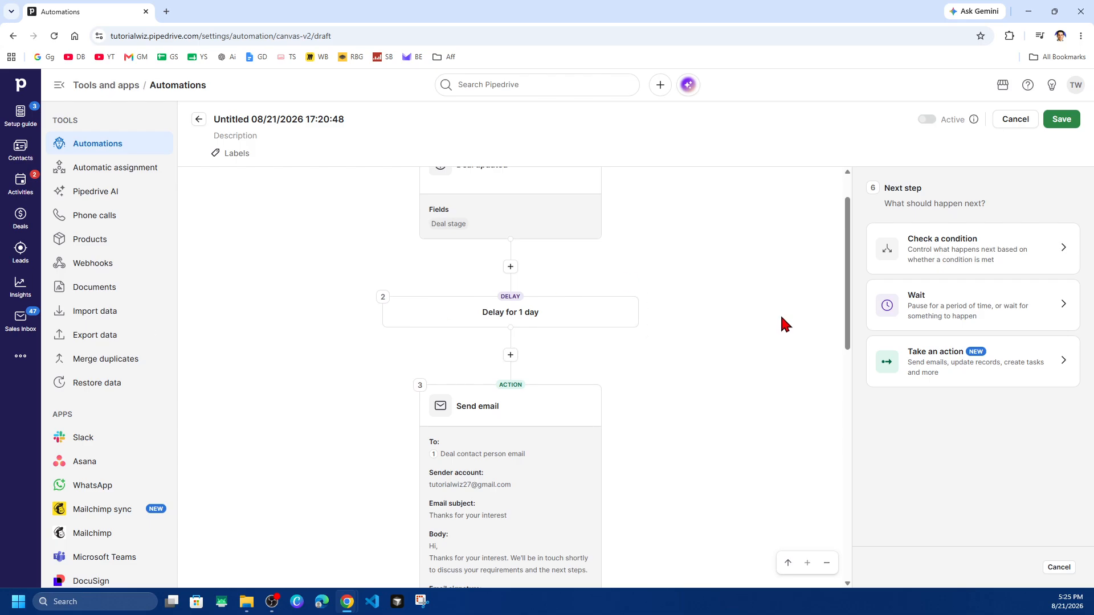
pyautogui.scroll(1, 681, 340)
pyautogui.scroll(-4, 680, 340)
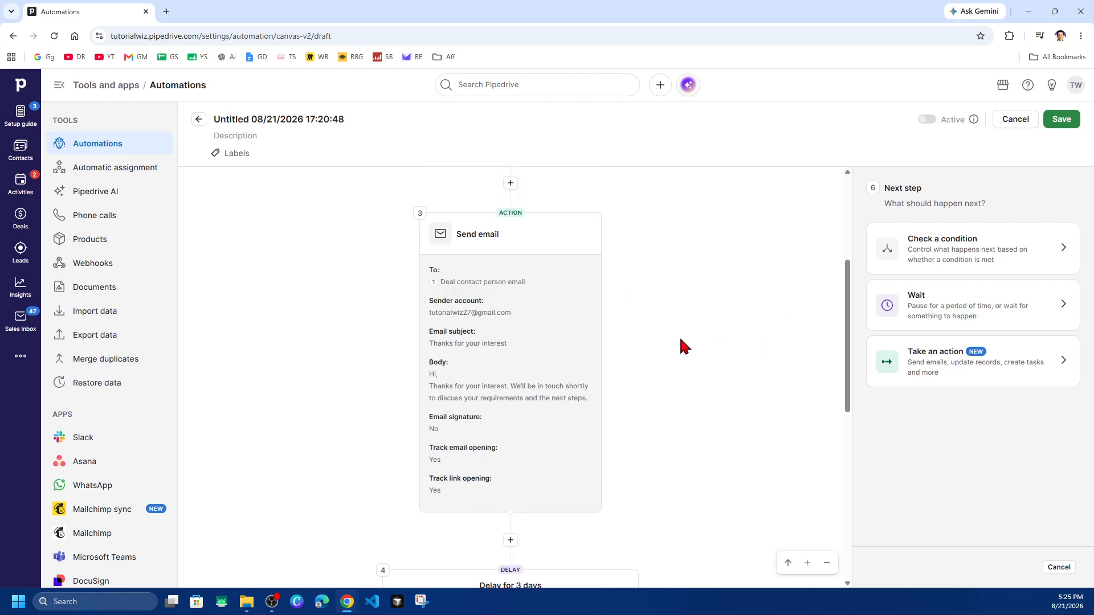
pyautogui.scroll(-3, 684, 346)
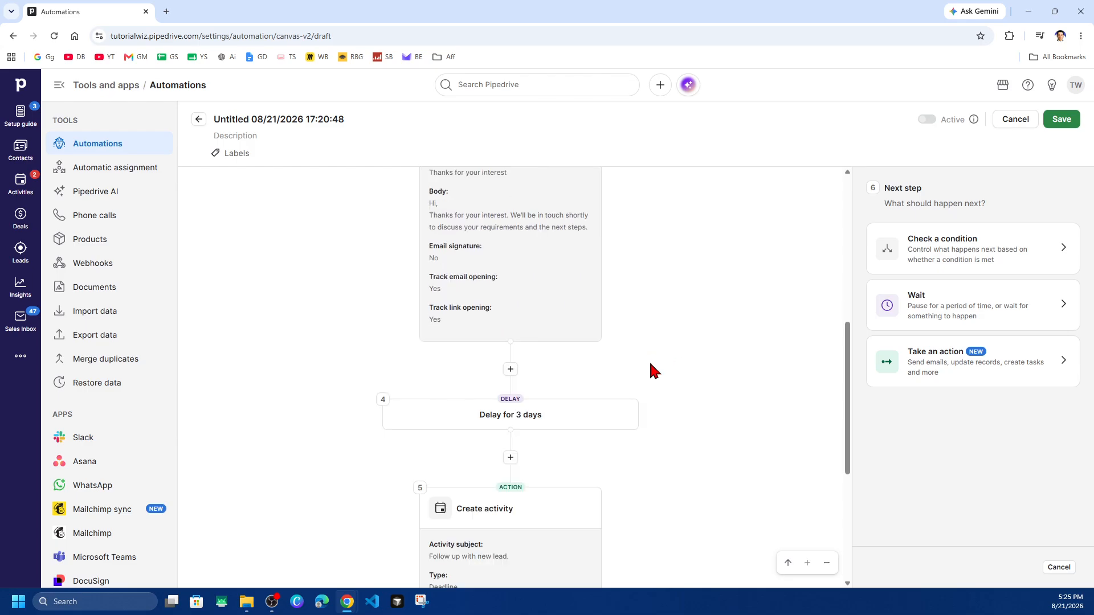
pyautogui.scroll(-4, 650, 372)
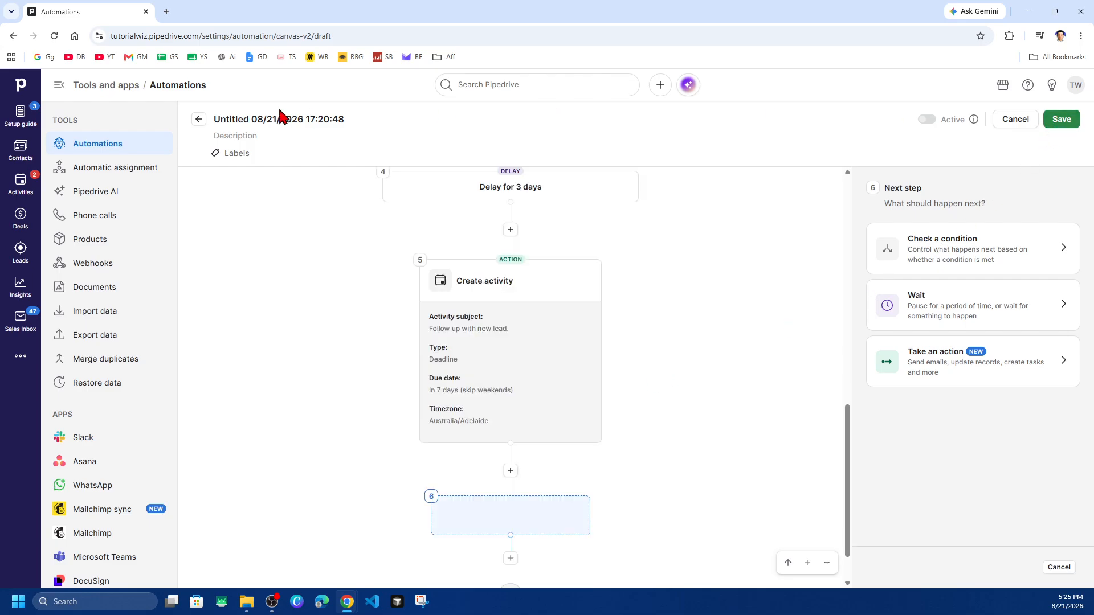
pyautogui.tripleClick(234, 114)
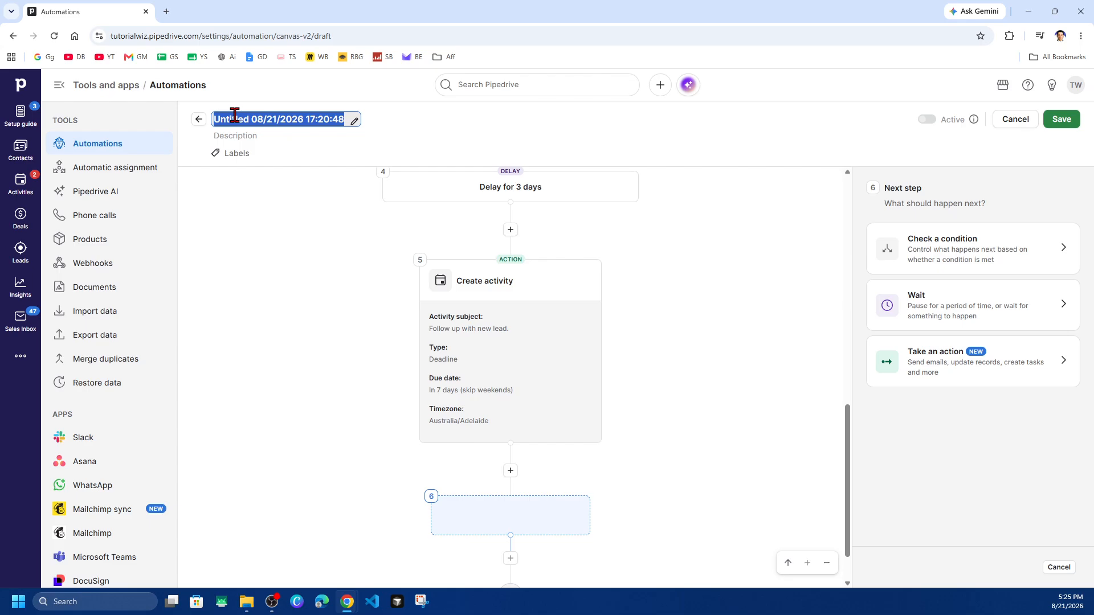
pyautogui.write('Name')
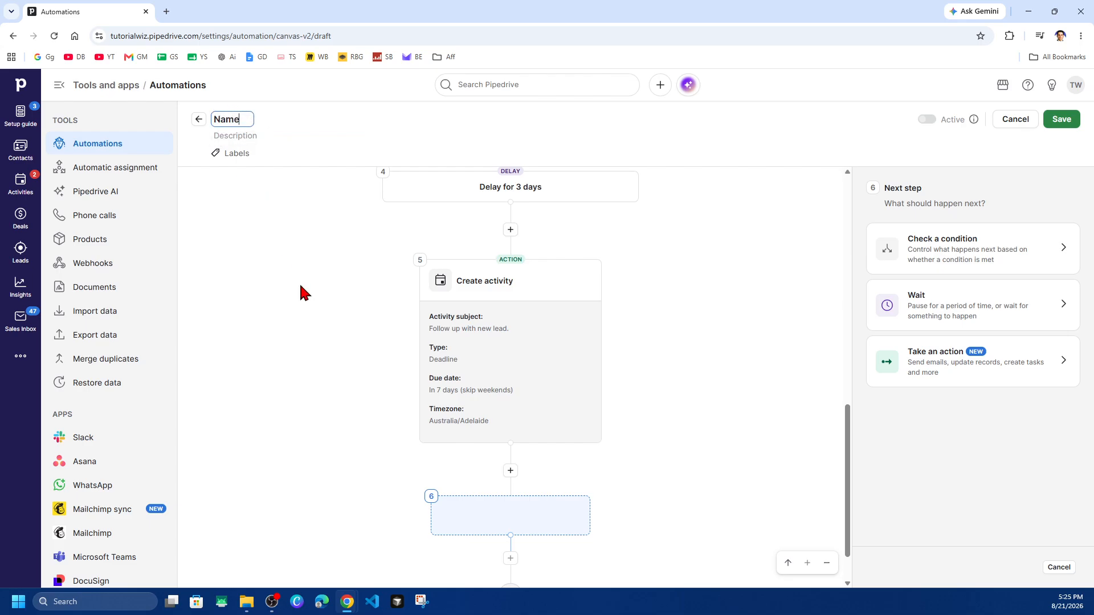
pyautogui.click(302, 305)
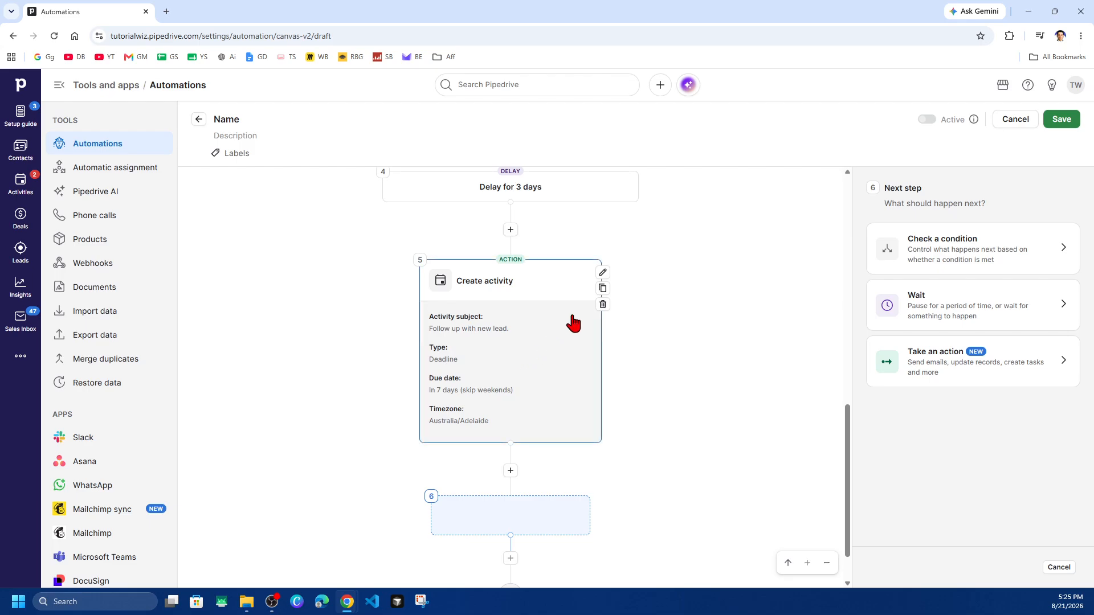
# Step: Save the automation and activate it for all users in the company
pyautogui.click(1063, 121)
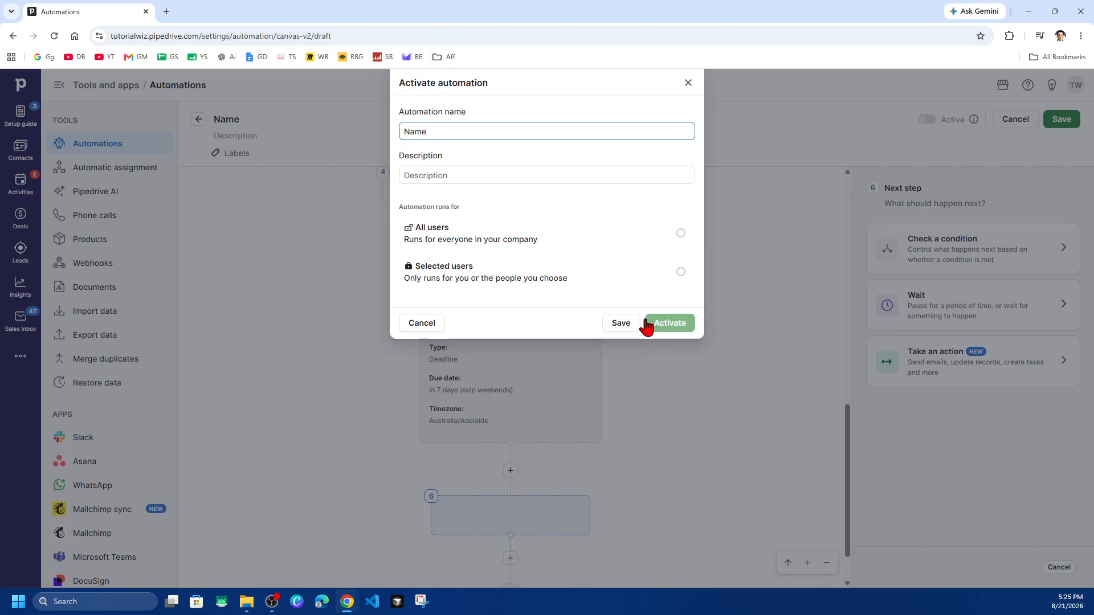
pyautogui.click(438, 208)
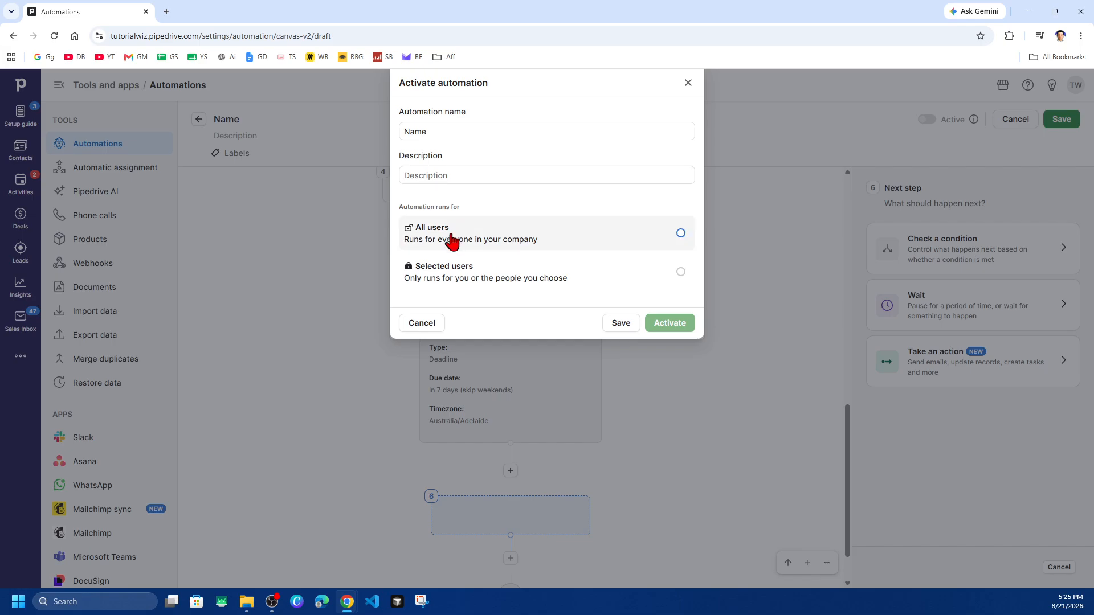
pyautogui.click(530, 235)
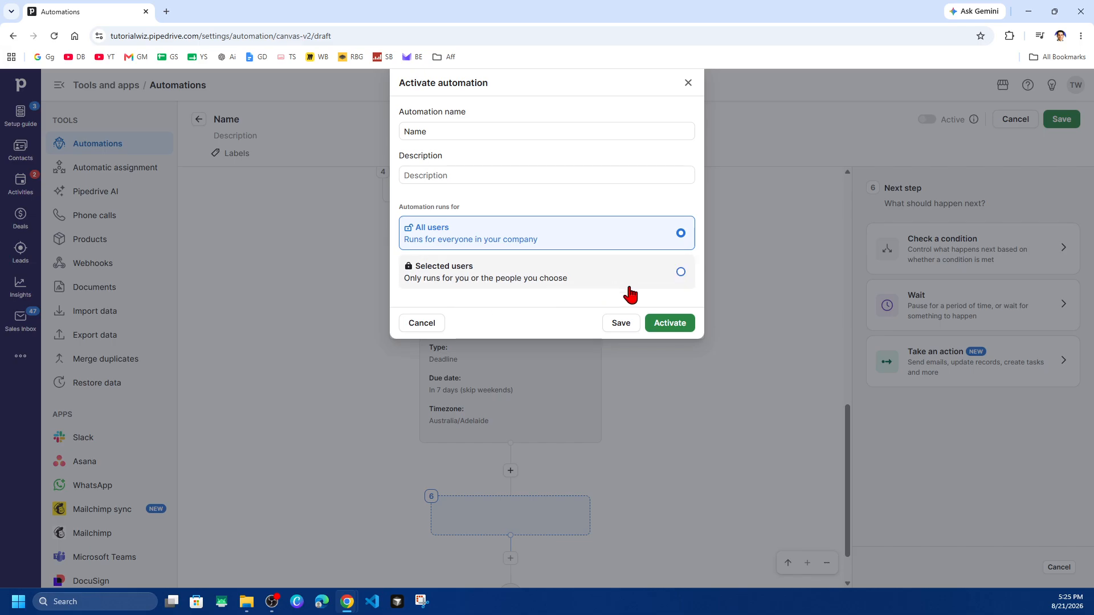
pyautogui.click(655, 323)
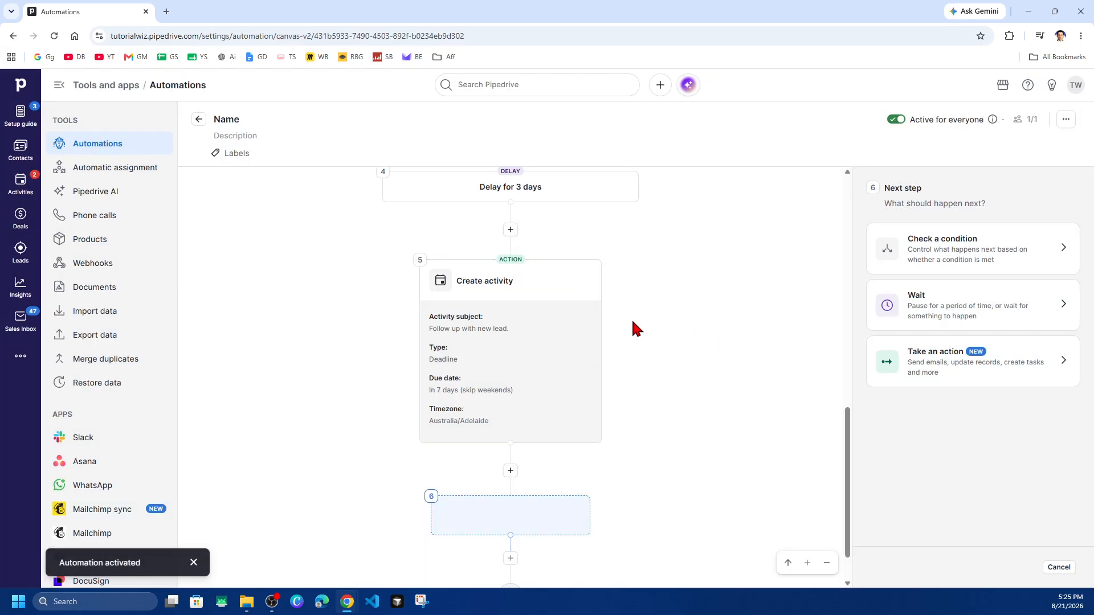